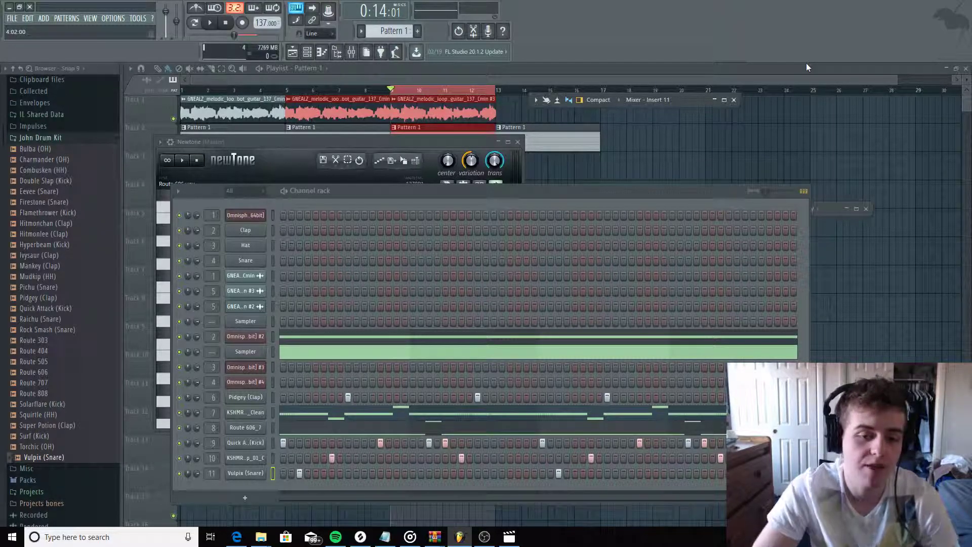
Delete the Pattern 1 clips at bars 1 and 5 from the playlist and clear the time selection.
{"action": "left_click", "coordinate": [328, 79]}
{"action": "left_click", "coordinate": [321, 92]}
{"action": "key", "text": "space"}
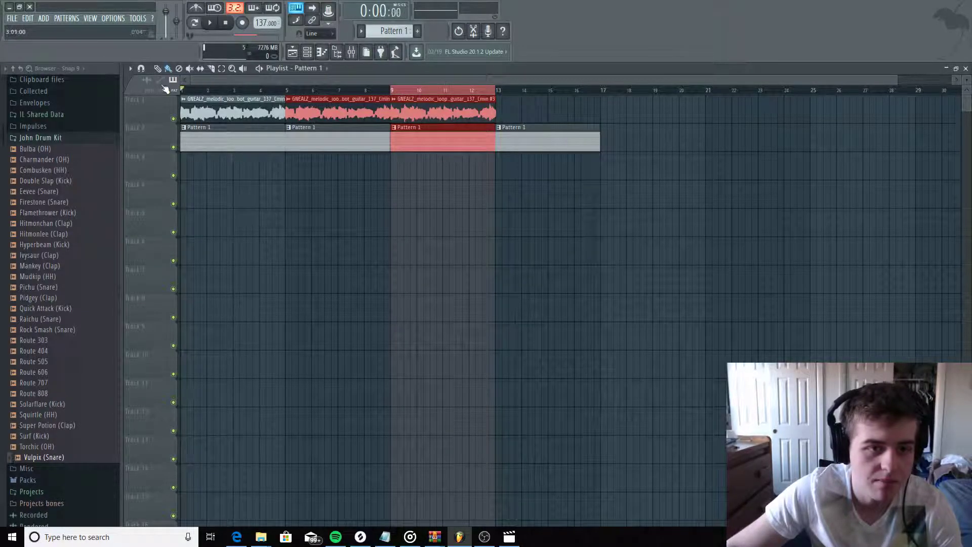
{"action": "left_click_drag", "start_coordinate": [494, 95], "coordinate": [392, 96]}
{"action": "right_click", "coordinate": [354, 134]}
{"action": "right_click", "coordinate": [272, 145]}
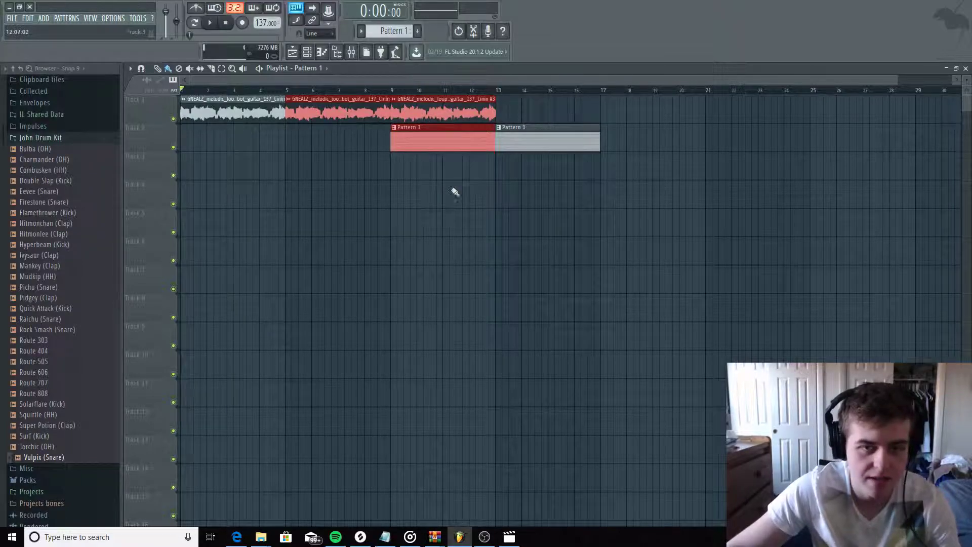
{"action": "left_click", "coordinate": [462, 183]}
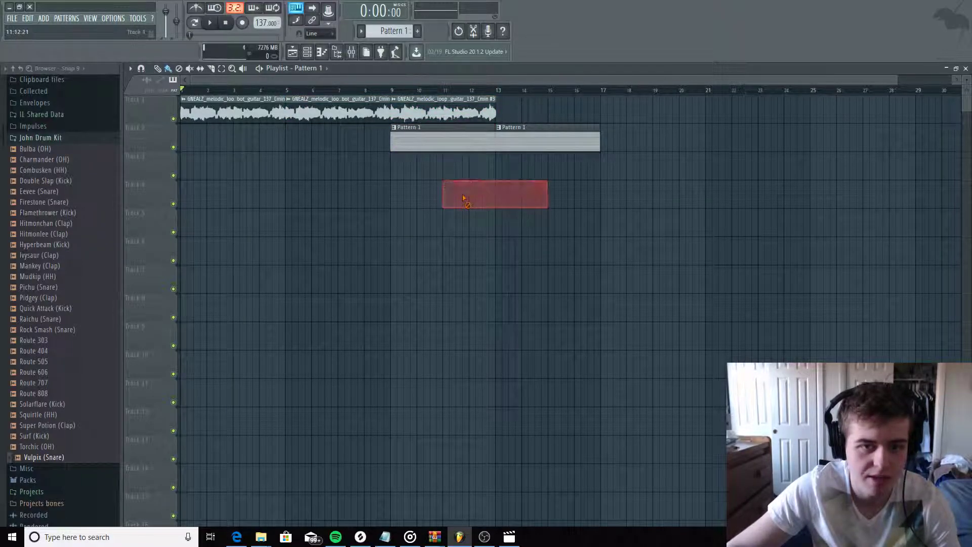
Play the arrangement from the start to hear the guitar loop lead into the drum pattern.
{"action": "left_click", "coordinate": [216, 27]}
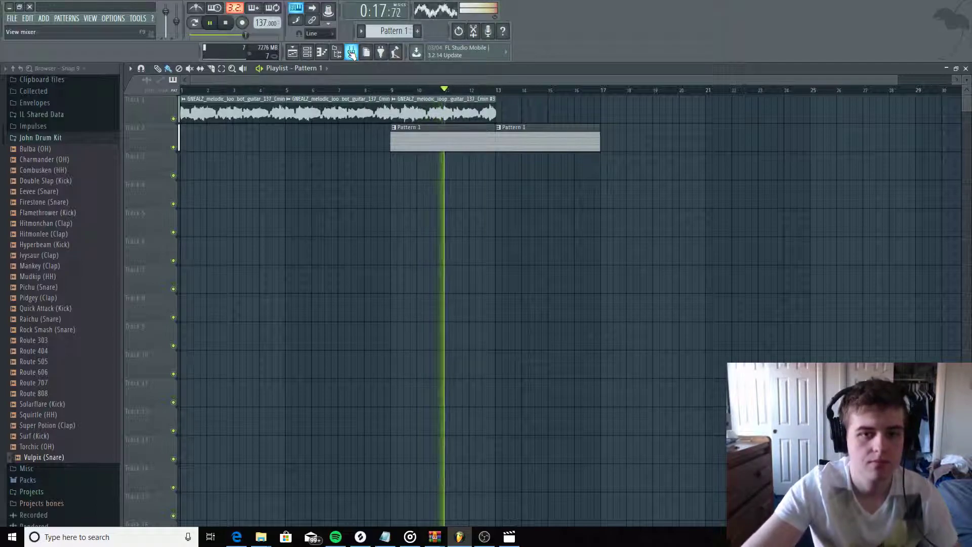
{"action": "key", "text": "space"}
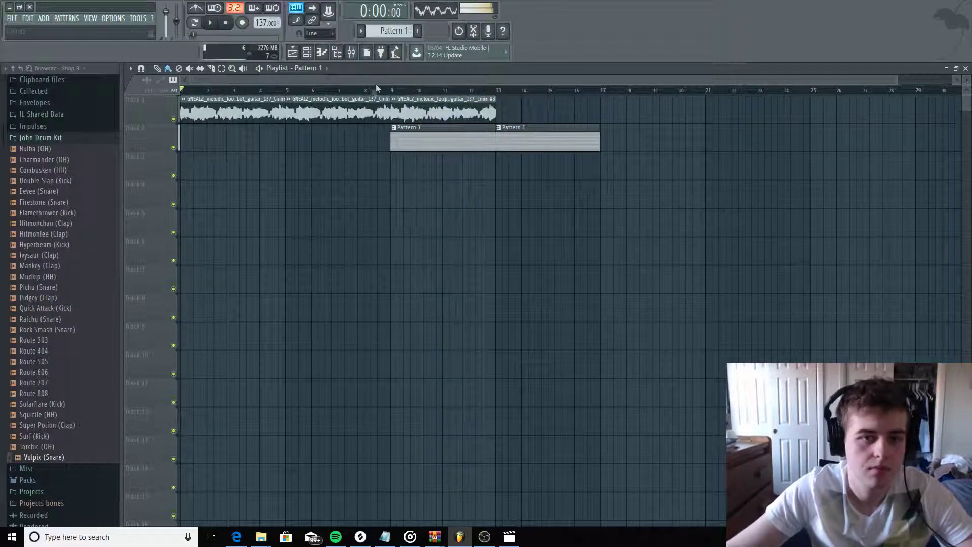
{"action": "left_click", "coordinate": [355, 52]}
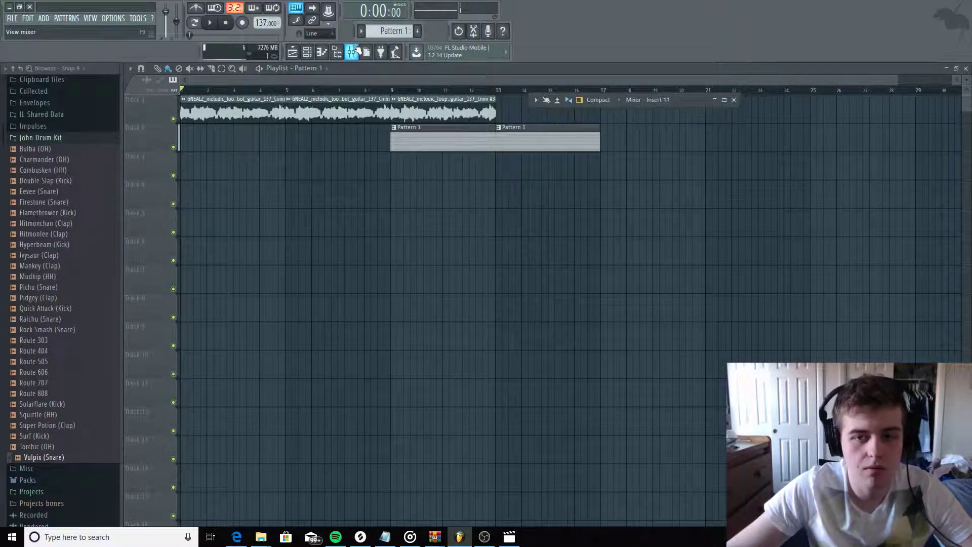
{"action": "double_click", "coordinate": [676, 100]}
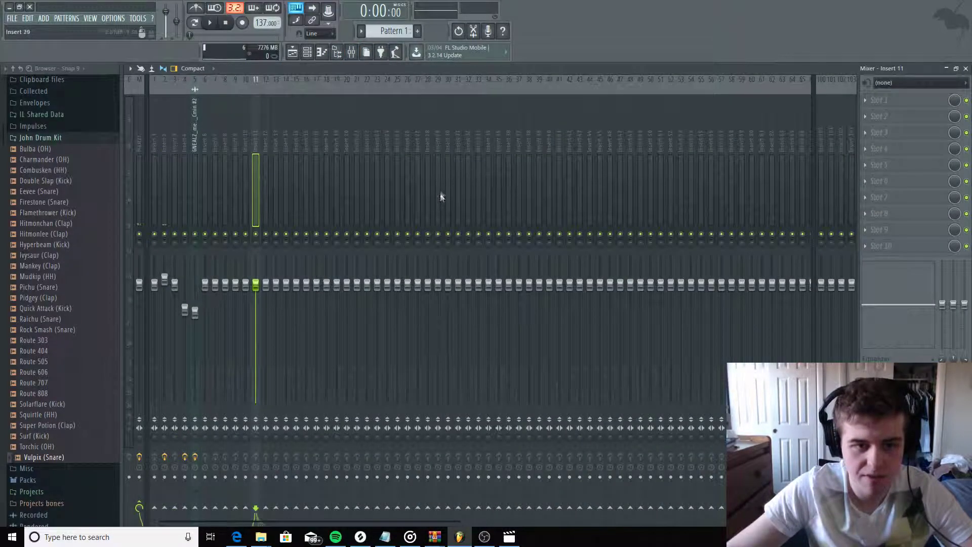
{"action": "left_click", "coordinate": [956, 69]}
Select bars 9 to 13 in the playlist as the loop range and show the mixer maximized.
{"action": "left_click_drag", "start_coordinate": [391, 90], "coordinate": [495, 99]}
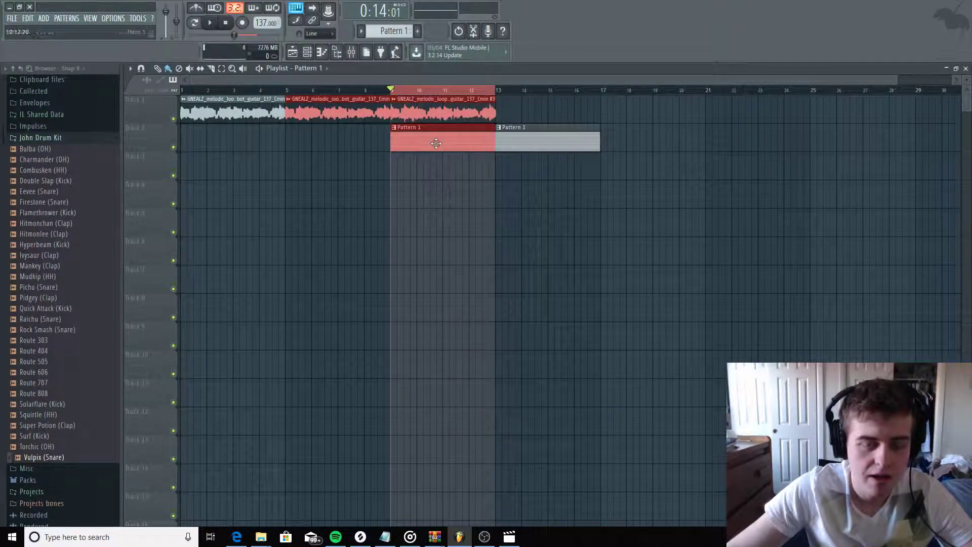
{"action": "key", "text": "F6"}
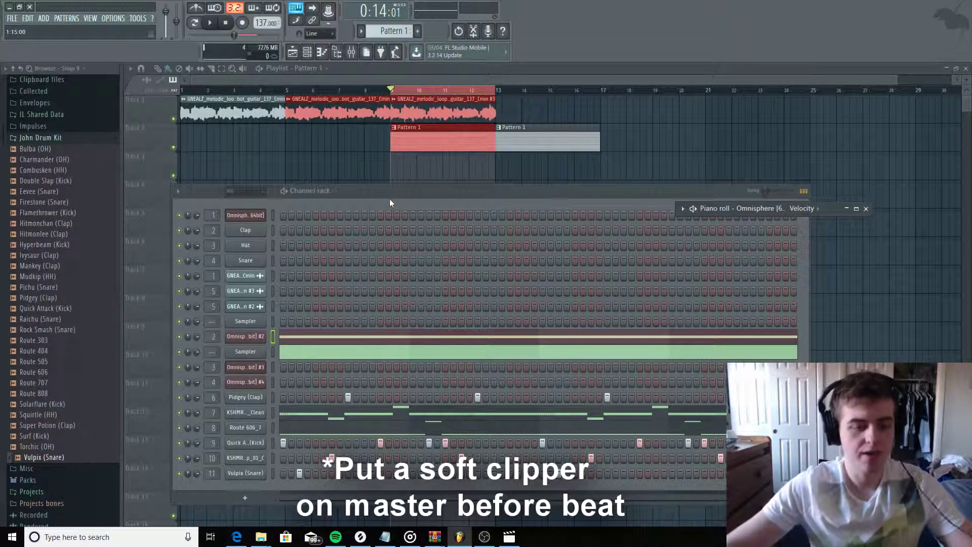
{"action": "left_click", "coordinate": [351, 52]}
{"action": "double_click", "coordinate": [668, 101]}
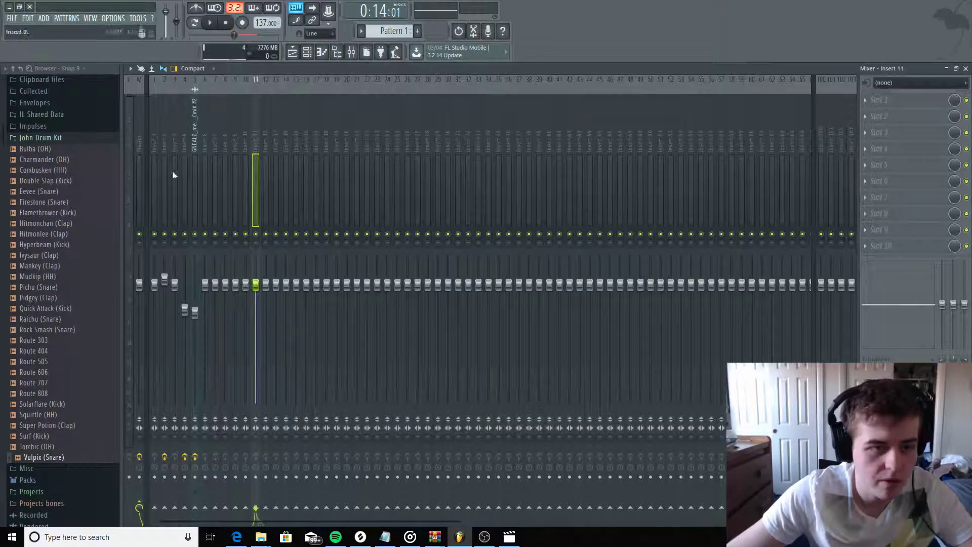
Isolate mixer inserts 8 and 9, audition them, and adjust the stereo separation of both.
{"action": "left_click", "coordinate": [237, 234]}
{"action": "key", "text": "space"}
{"action": "key", "text": "space"}
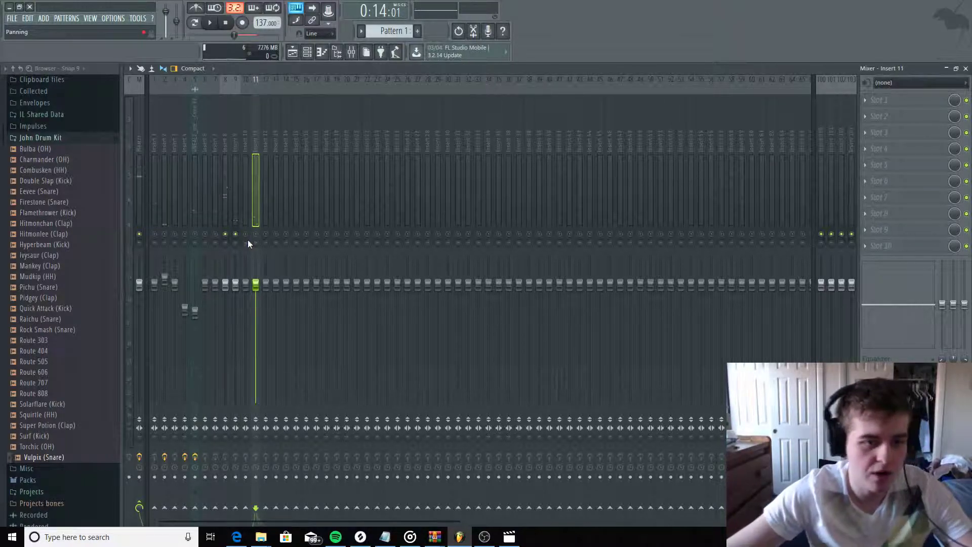
{"action": "left_click", "coordinate": [226, 436]}
{"action": "left_click", "coordinate": [235, 442]}
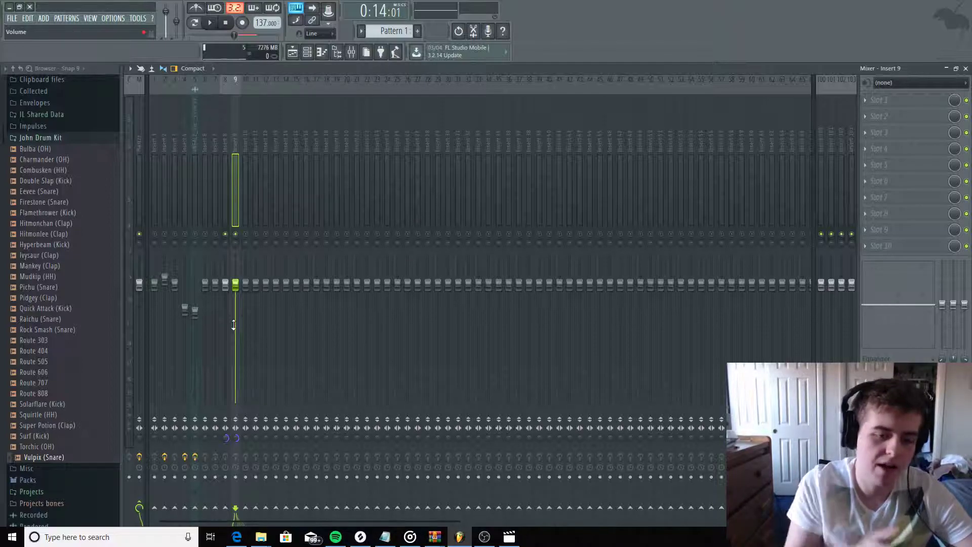
Solo insert 8, load Fruity parametric EQ 2 in its first slot and turn band 1 into a steep low cut.
{"action": "left_click", "coordinate": [229, 240]}
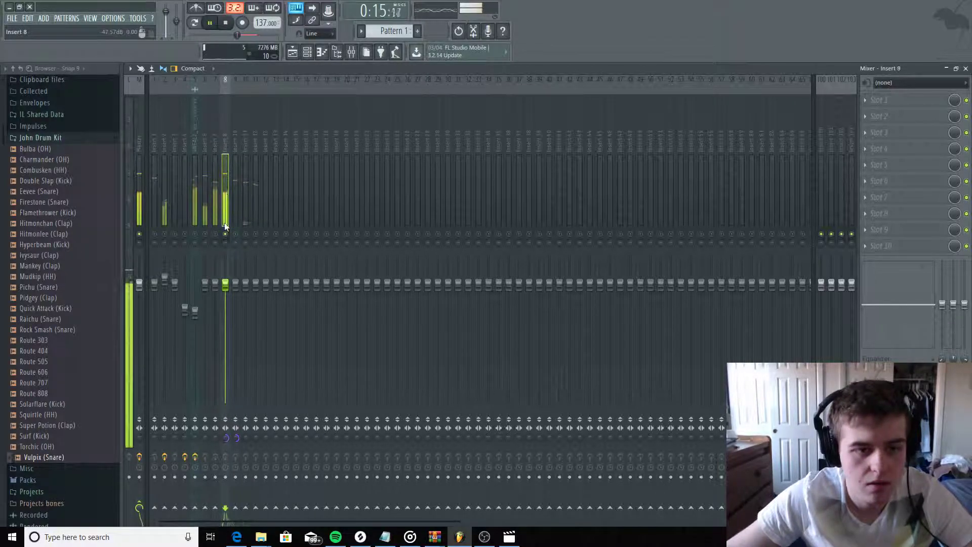
{"action": "left_click", "coordinate": [897, 100]}
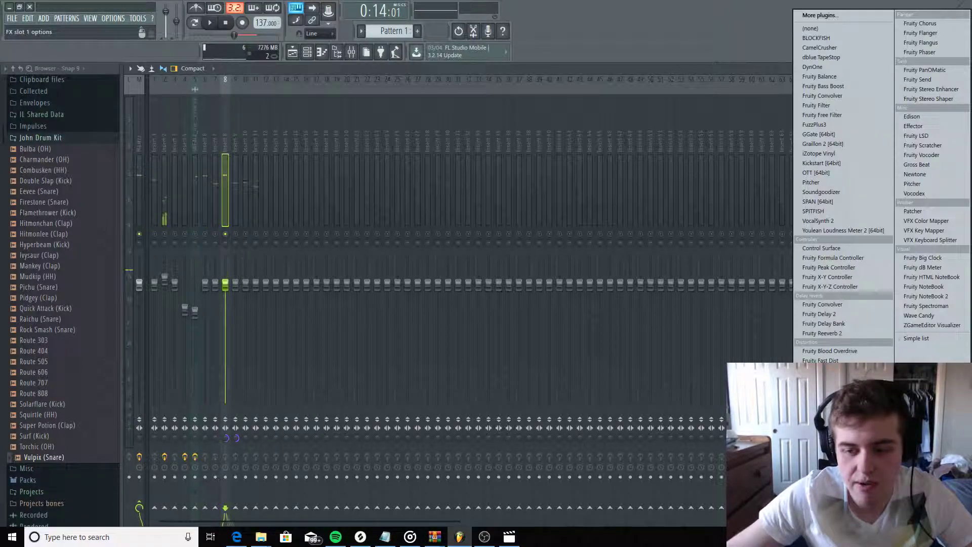
{"action": "left_click", "coordinate": [830, 481]}
{"action": "right_click", "coordinate": [203, 223]}
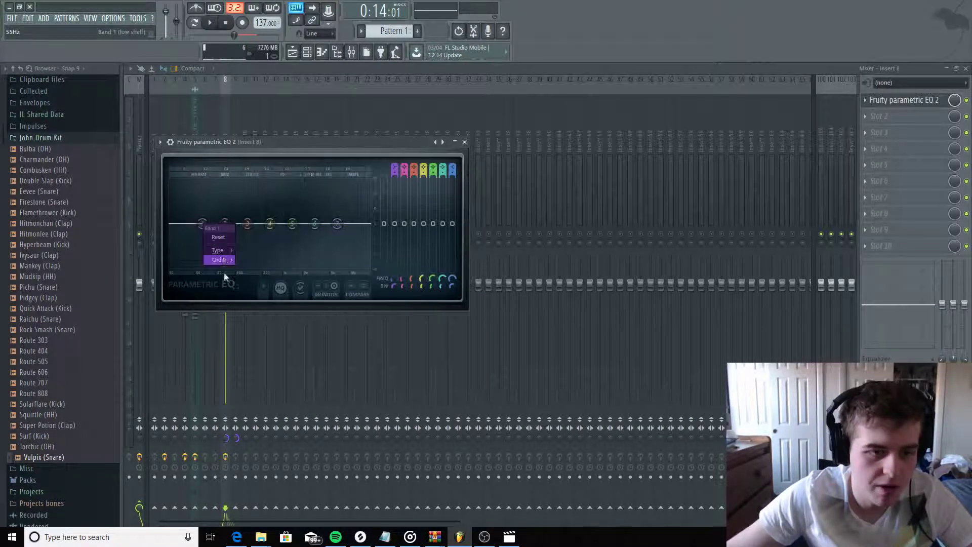
{"action": "left_click", "coordinate": [250, 261]}
{"action": "left_click_drag", "start_coordinate": [203, 223], "coordinate": [186, 269]}
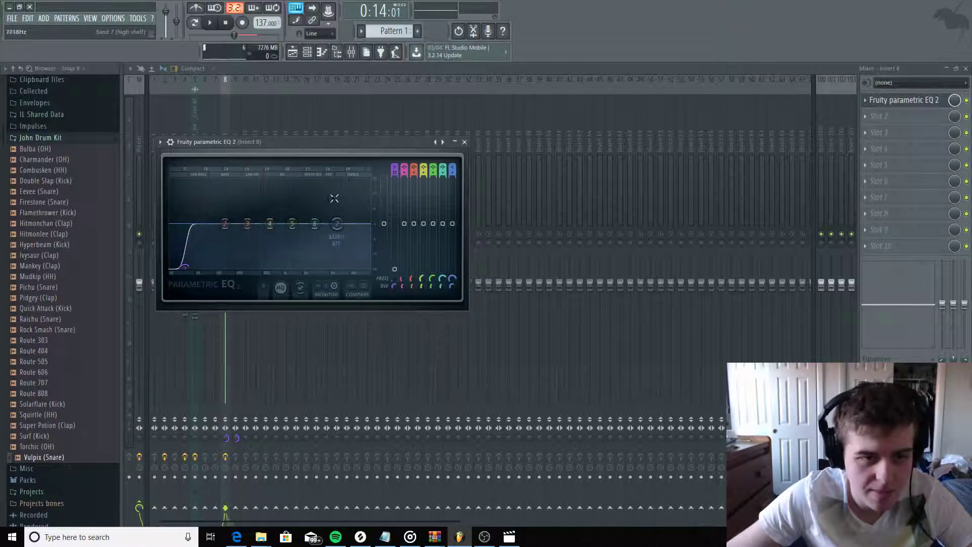
Roll off the highs of insert 8 by pulling EQ band 7 down into the mid range, then audition it.
{"action": "left_click_drag", "start_coordinate": [286, 143], "coordinate": [490, 113]}
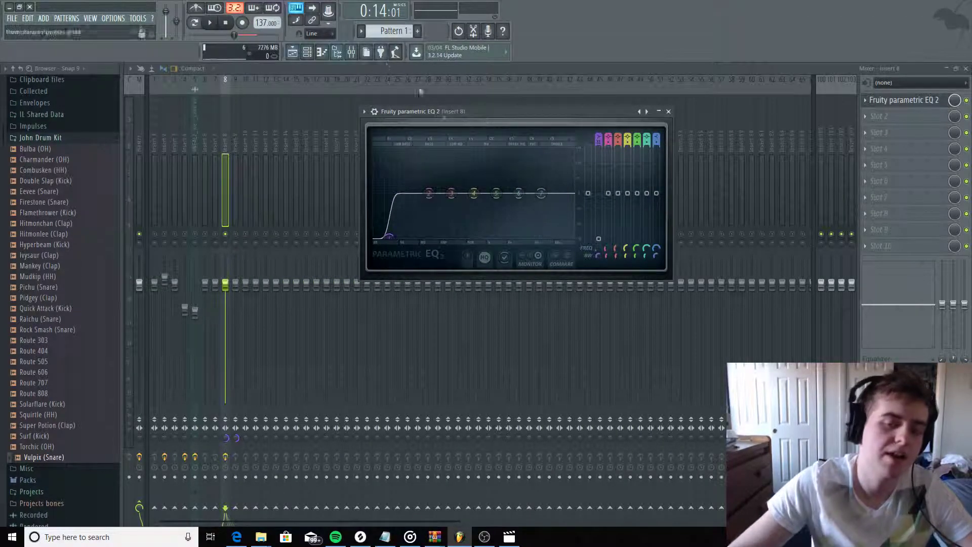
{"action": "left_click_drag", "start_coordinate": [553, 204], "coordinate": [506, 235]}
{"action": "key", "text": "space"}
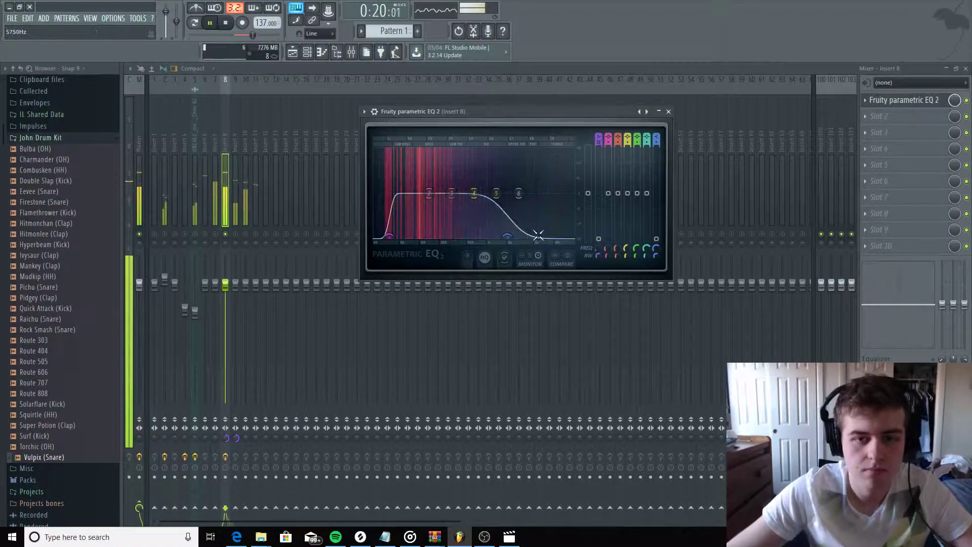
{"action": "key", "text": "space"}
{"action": "left_click", "coordinate": [668, 111]}
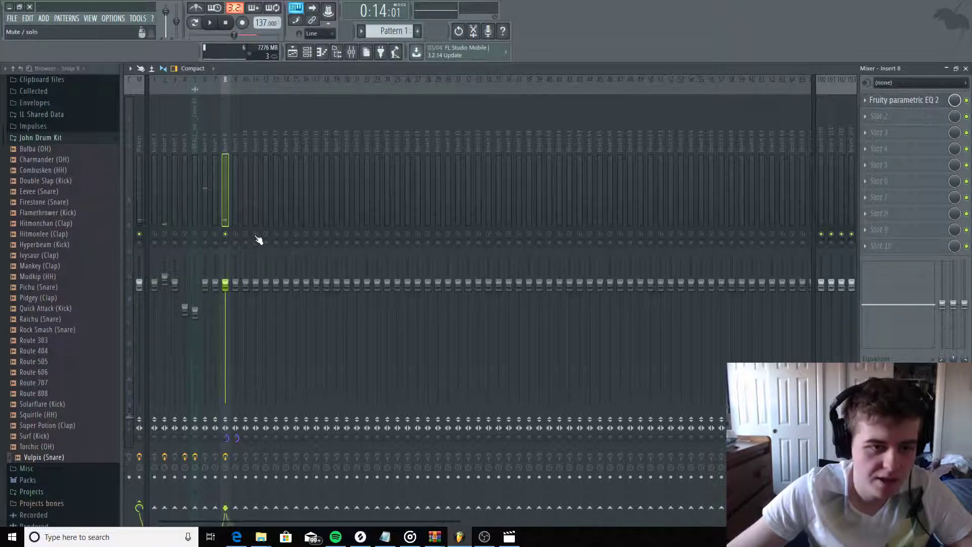
Rename mixer insert 8 to 808 and insert 9 to Kick.
{"action": "left_click", "coordinate": [233, 157]}
{"action": "right_click", "coordinate": [228, 157]}
{"action": "left_click", "coordinate": [254, 92]}
{"action": "type", "text": "808"}
{"action": "key", "text": "Return"}
{"action": "right_click", "coordinate": [236, 148]}
{"action": "left_click", "coordinate": [257, 91]}
{"action": "type", "text": "Kick"}
{"action": "key", "text": "Return"}
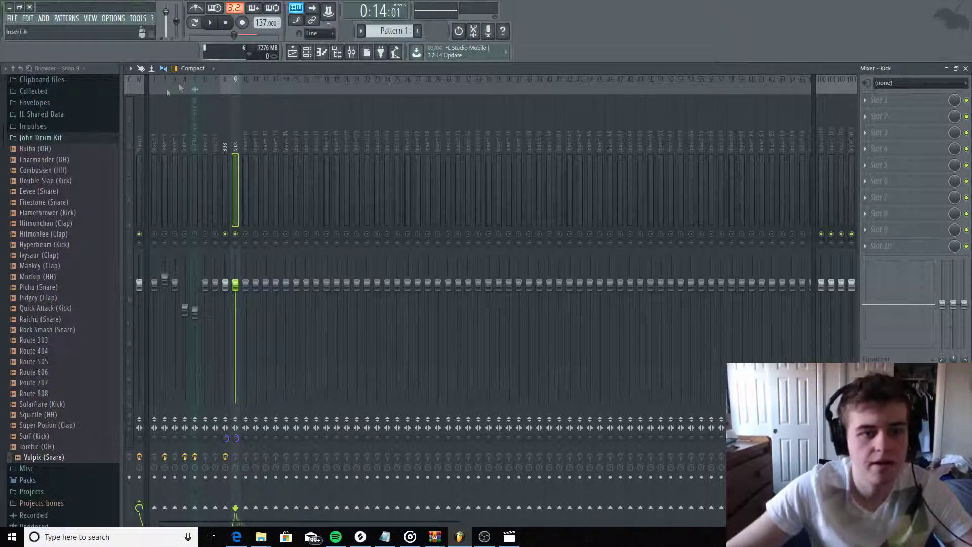
Load Fruity parametric EQ 2 on the Kick insert and make band 1 a steep low cut at about 50 Hz, -18 dB.
{"action": "left_click", "coordinate": [892, 101]}
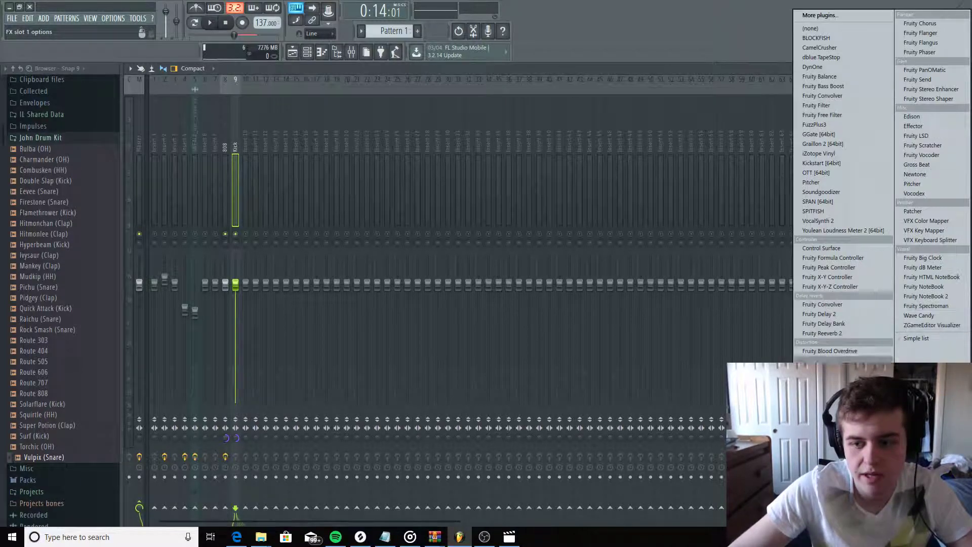
{"action": "left_click", "coordinate": [830, 521]}
{"action": "right_click", "coordinate": [229, 250]}
{"action": "left_click", "coordinate": [278, 286]}
{"action": "left_click_drag", "start_coordinate": [230, 250], "coordinate": [223, 292]}
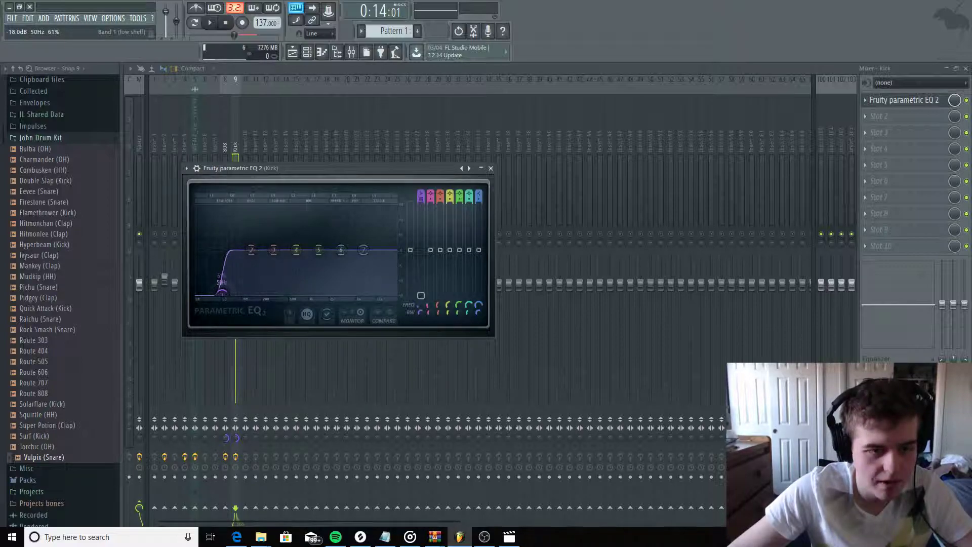
Boost band 4 slightly in the Kick's parametric EQ and close the plugin window.
{"action": "left_click_drag", "start_coordinate": [450, 250], "coordinate": [411, 251]}
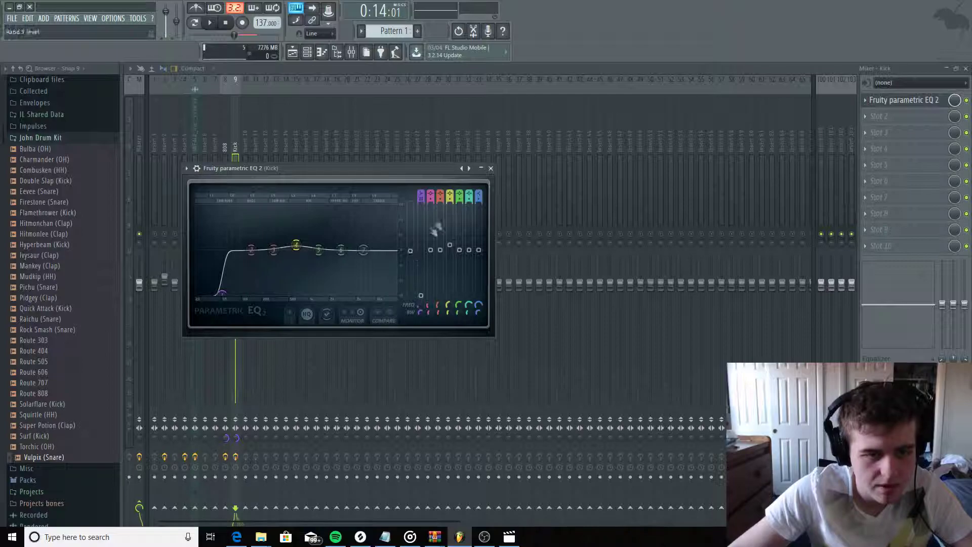
{"action": "left_click", "coordinate": [490, 168]}
Lower the 808 insert's volume to about -7.1 dB while listening to the loop.
{"action": "key", "text": "space"}
{"action": "left_click_drag", "start_coordinate": [226, 282], "coordinate": [225, 319]}
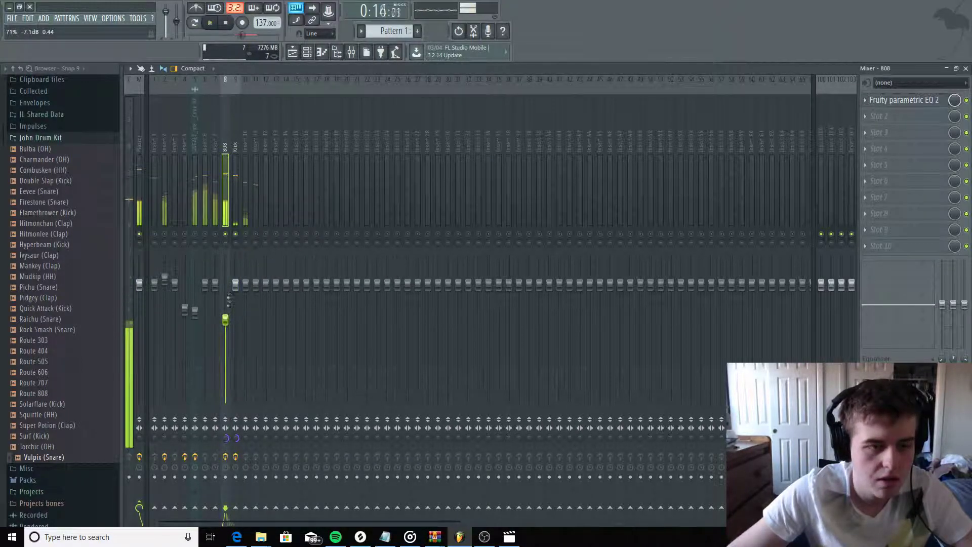
{"action": "key", "text": "space"}
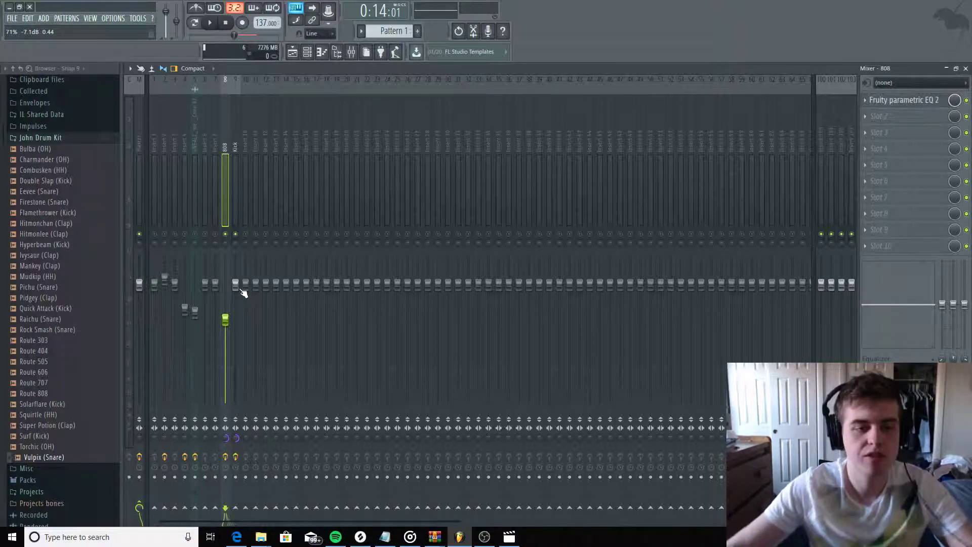
Raise the Kick insert's volume to about 2.4 dB while the loop plays.
{"action": "key", "text": "space"}
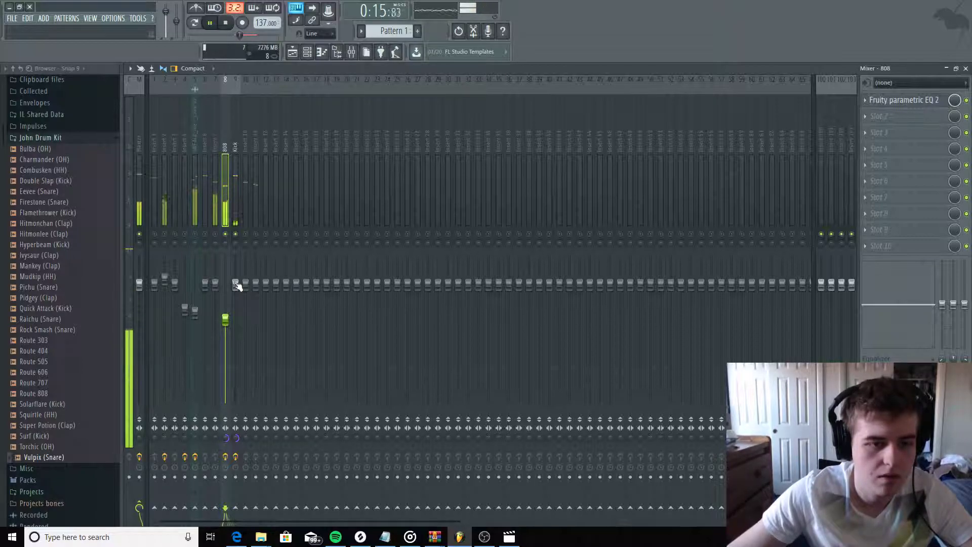
{"action": "left_click_drag", "start_coordinate": [235, 284], "coordinate": [235, 272]}
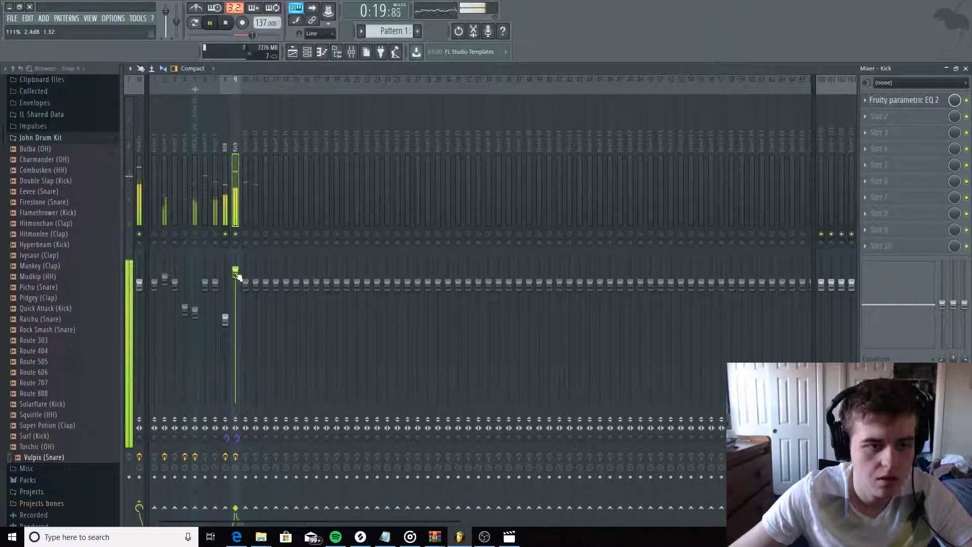
{"action": "key", "text": "space"}
Select the 808 insert and sidechain it to the Kick insert.
{"action": "left_click", "coordinate": [226, 218]}
{"action": "left_click", "coordinate": [235, 218]}
{"action": "left_click", "coordinate": [227, 219]}
{"action": "left_click", "coordinate": [236, 219]}
{"action": "left_click", "coordinate": [227, 219]}
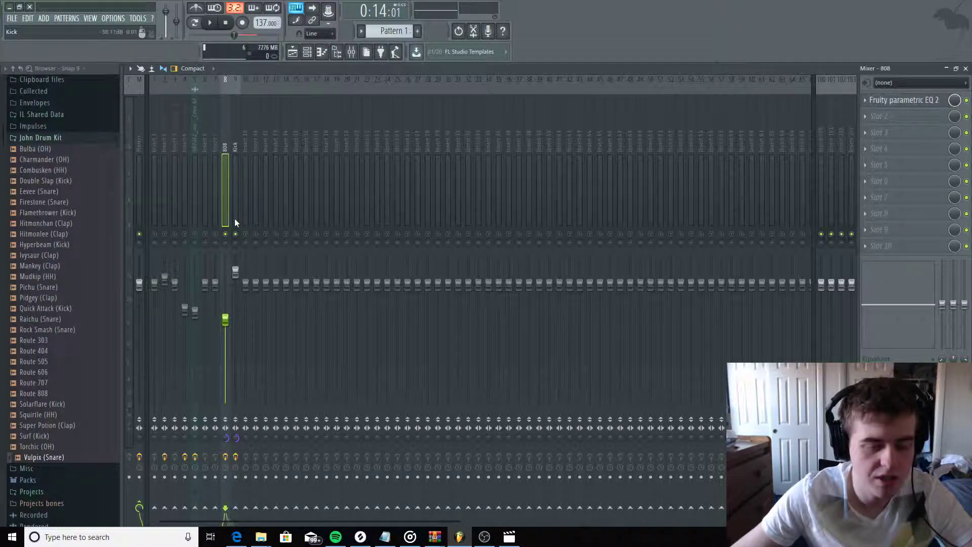
{"action": "right_click", "coordinate": [236, 507]}
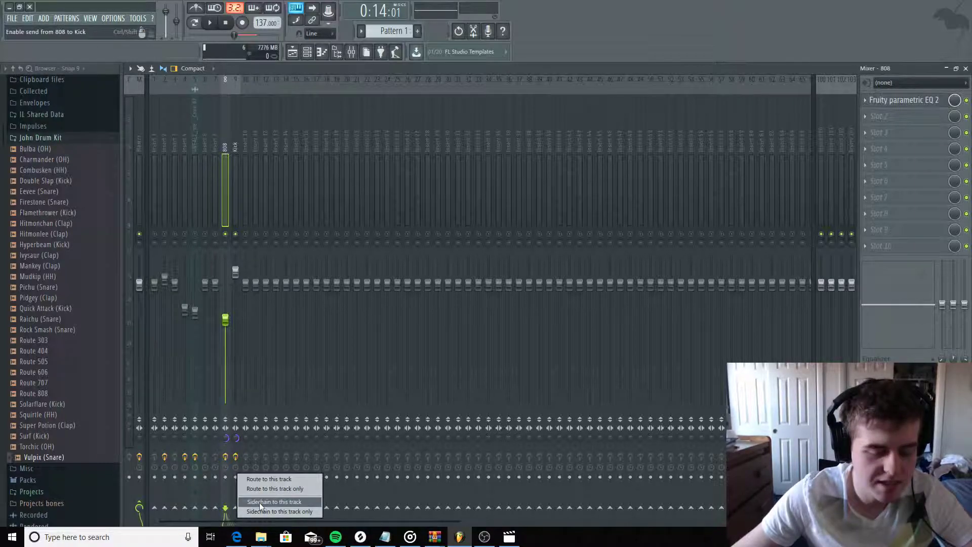
{"action": "left_click", "coordinate": [259, 502]}
Set the 808's send level to the Kick insert to about 83% while listening to the loop.
{"action": "key", "text": "space"}
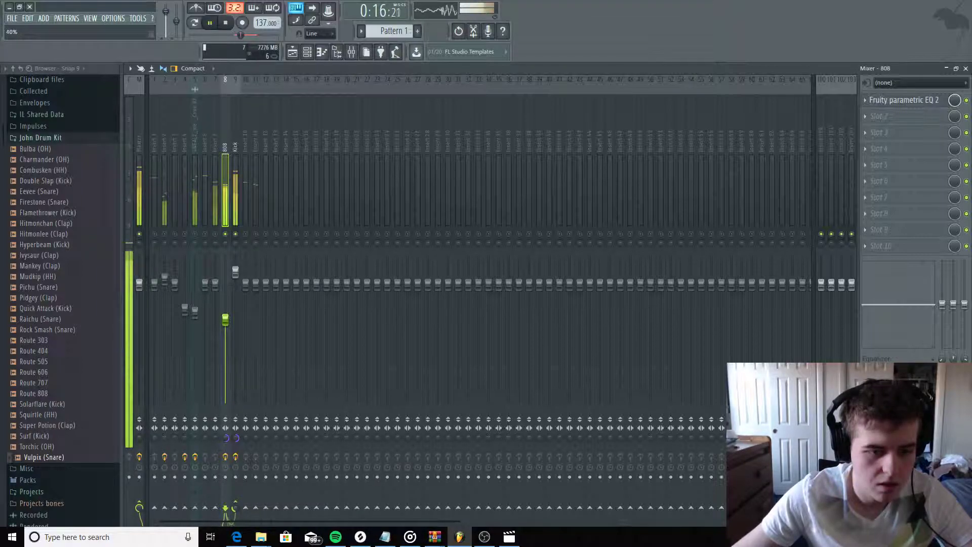
{"action": "left_click_drag", "start_coordinate": [236, 510], "coordinate": [236, 481]}
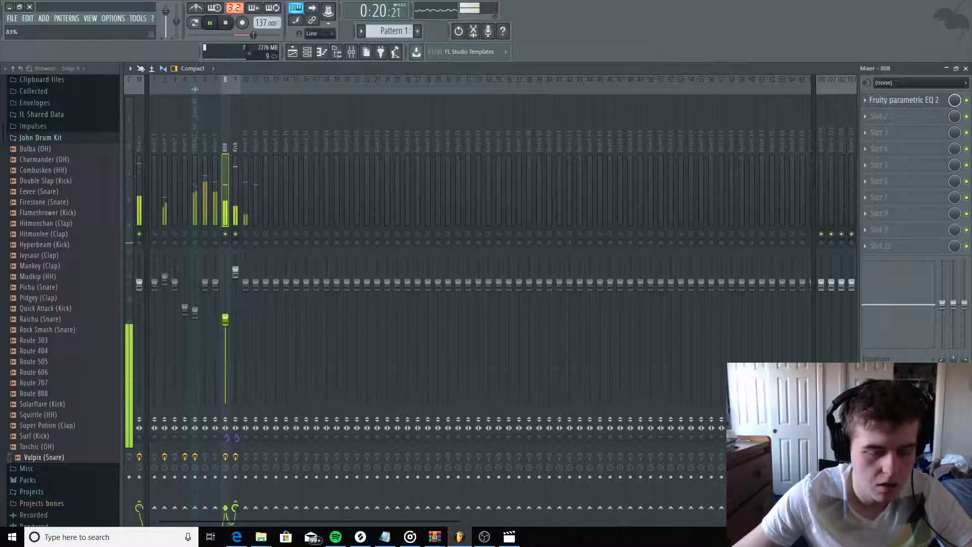
{"action": "key", "text": "space"}
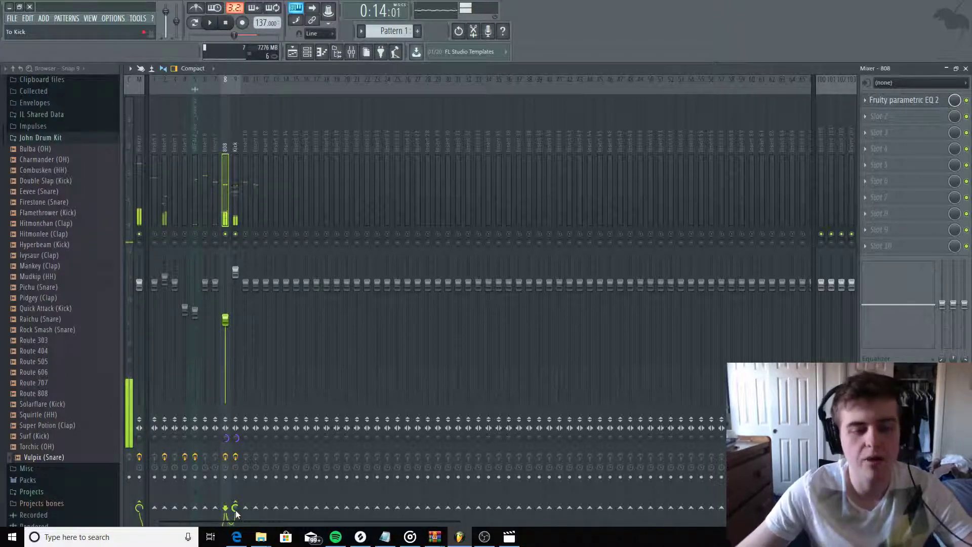
Load Fruity Limiter in the second effect slot of the Kick insert.
{"action": "left_click", "coordinate": [235, 196]}
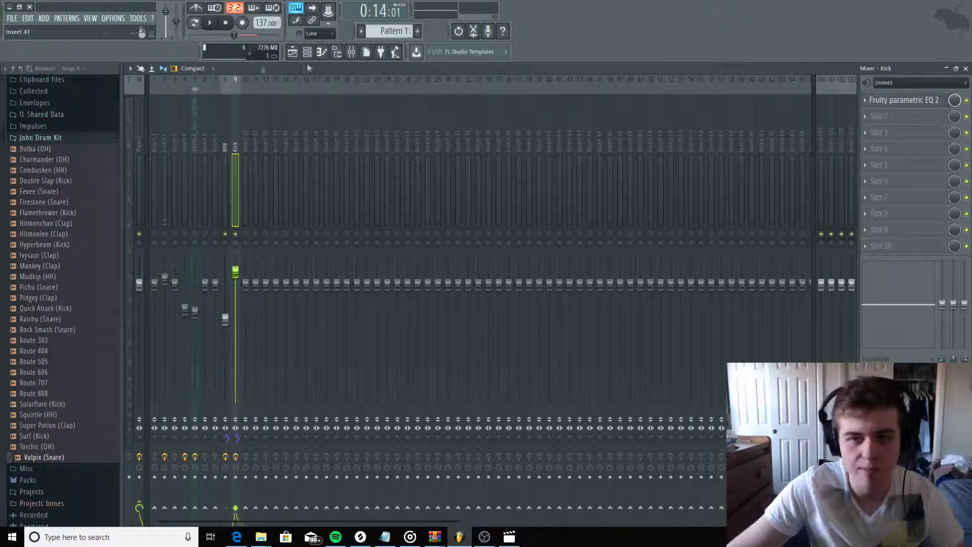
{"action": "left_click", "coordinate": [882, 115]}
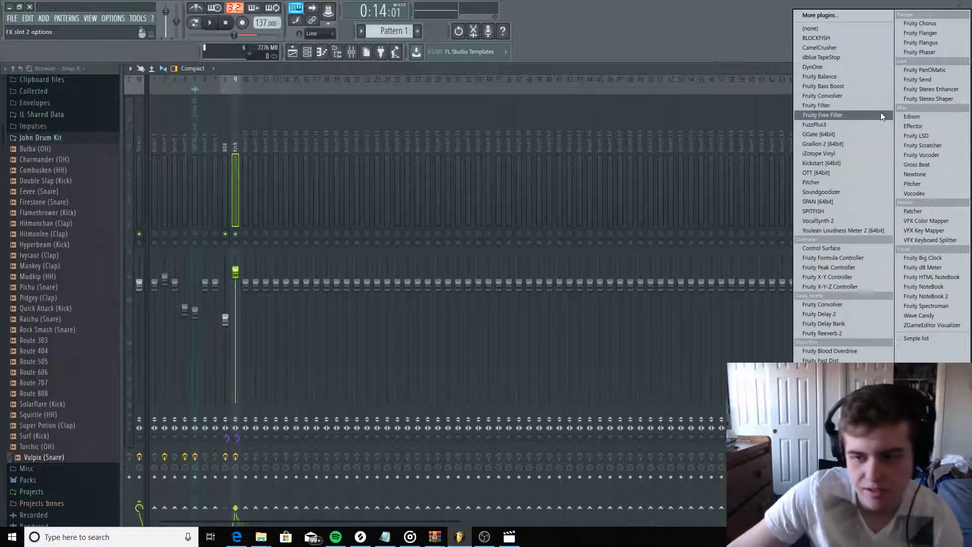
{"action": "left_click", "coordinate": [821, 407]}
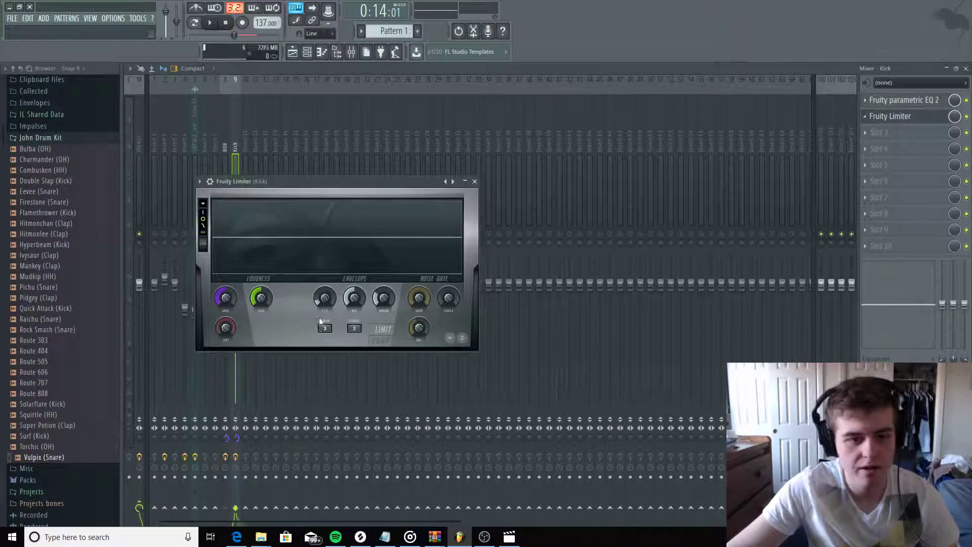
Switch the Kick's Fruity Limiter to compressor mode and lower its threshold to about -14 dB while the loop plays.
{"action": "left_click", "coordinate": [383, 341]}
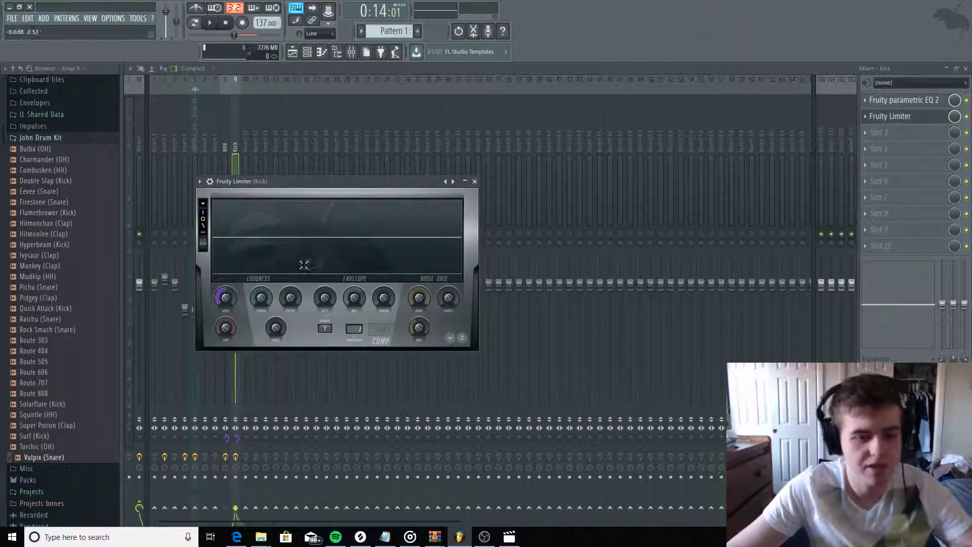
{"action": "key", "text": "space"}
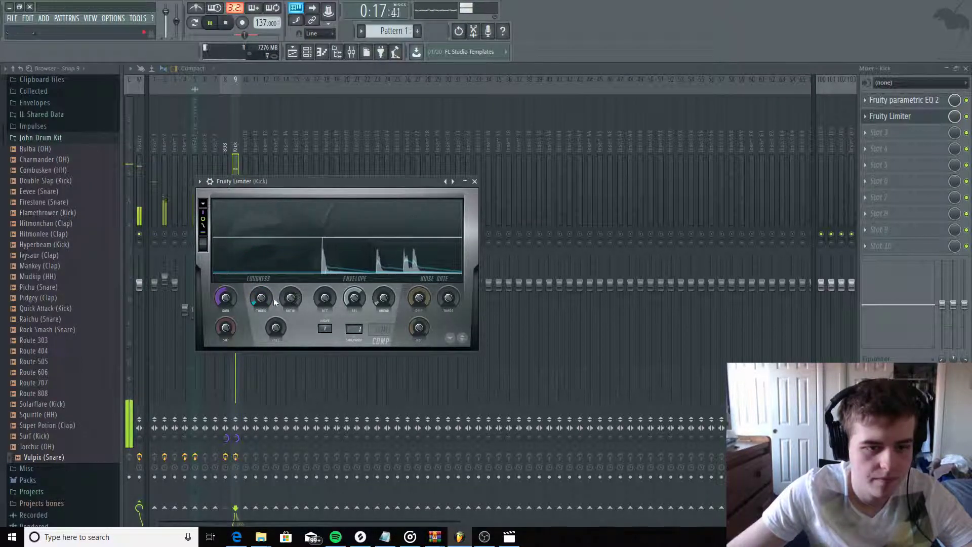
{"action": "mouse_move", "coordinate": [276, 302]}
{"action": "left_mouse_down"}
{"action": "mouse_move", "coordinate": [276, 273]}
{"action": "mouse_move", "coordinate": [290, 293]}
{"action": "mouse_move", "coordinate": [291, 279]}
{"action": "mouse_move", "coordinate": [290, 310]}
{"action": "mouse_move", "coordinate": [261, 288]}
{"action": "mouse_move", "coordinate": [266, 307]}
{"action": "left_mouse_up"}
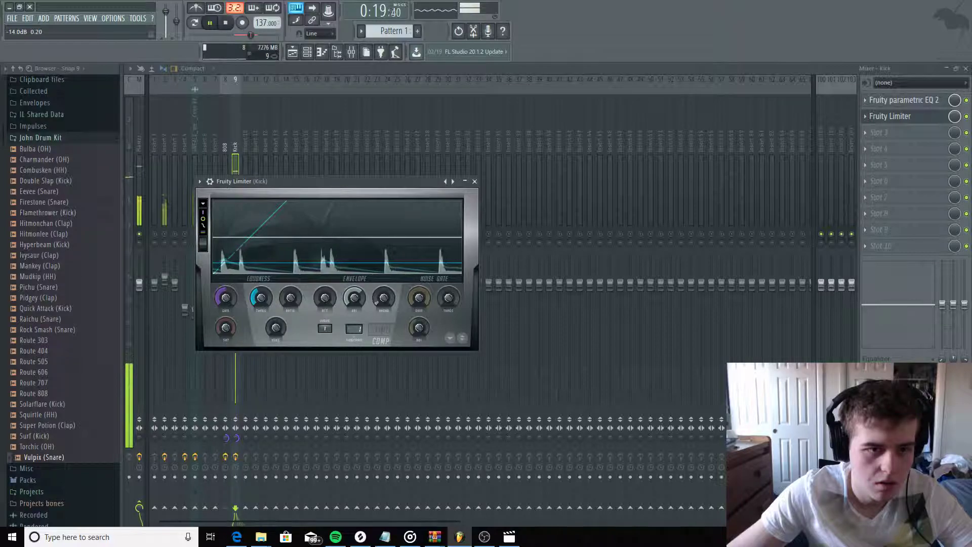
{"action": "left_click", "coordinate": [475, 181]}
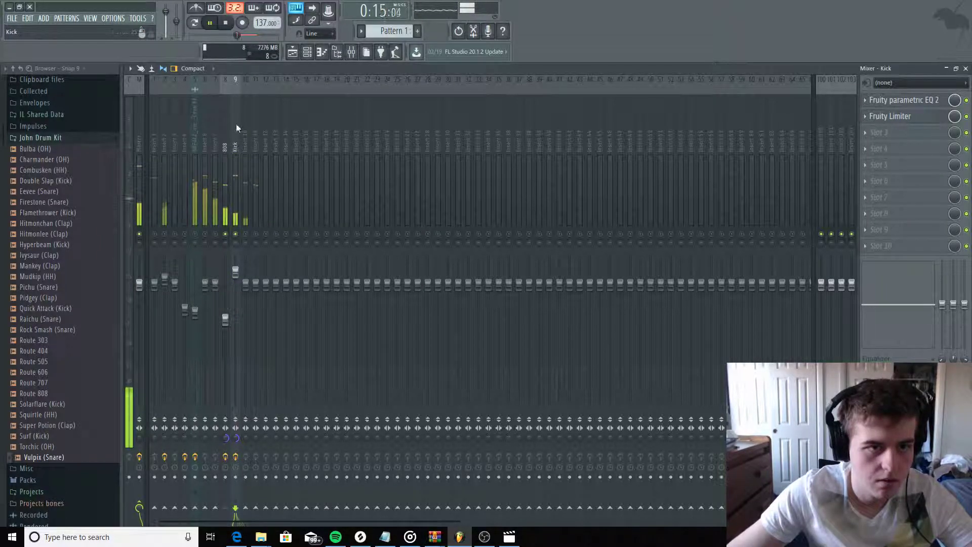
{"action": "key", "text": "space"}
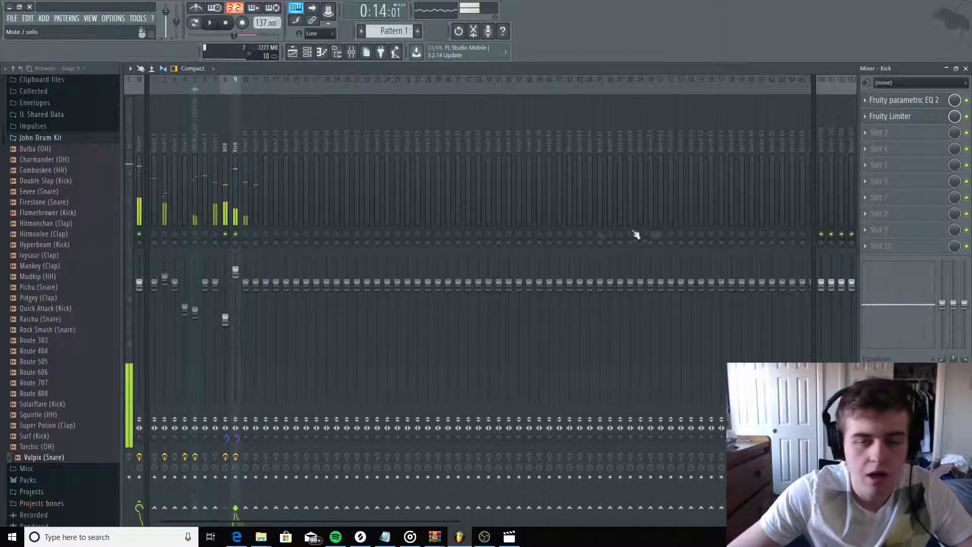
{"action": "left_click", "coordinate": [226, 198]}
{"action": "left_click", "coordinate": [918, 118]}
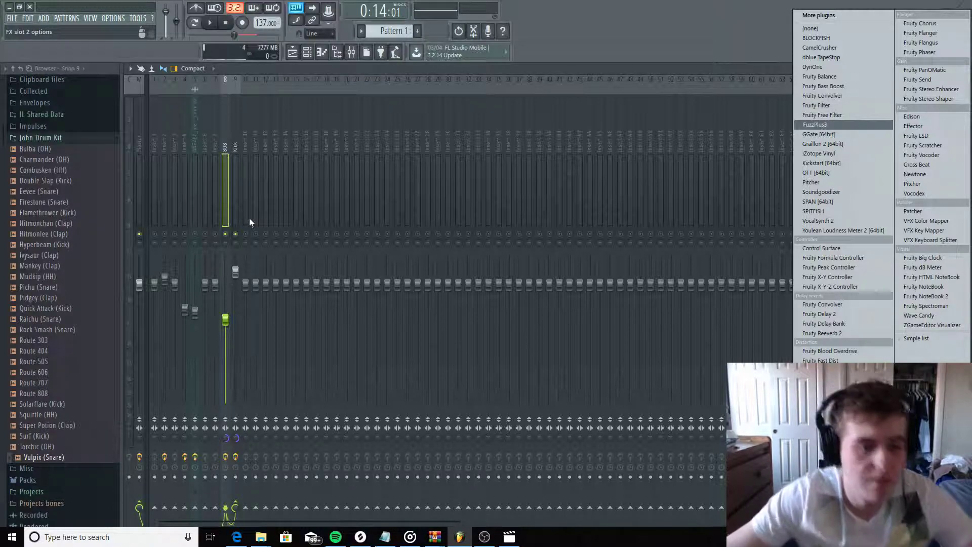
{"action": "left_click", "coordinate": [201, 235]}
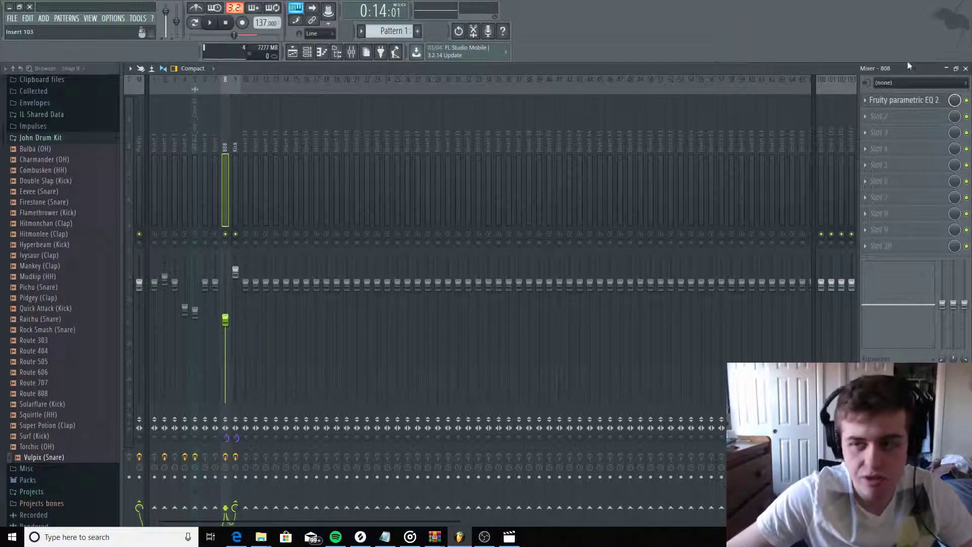
{"action": "left_click", "coordinate": [946, 69]}
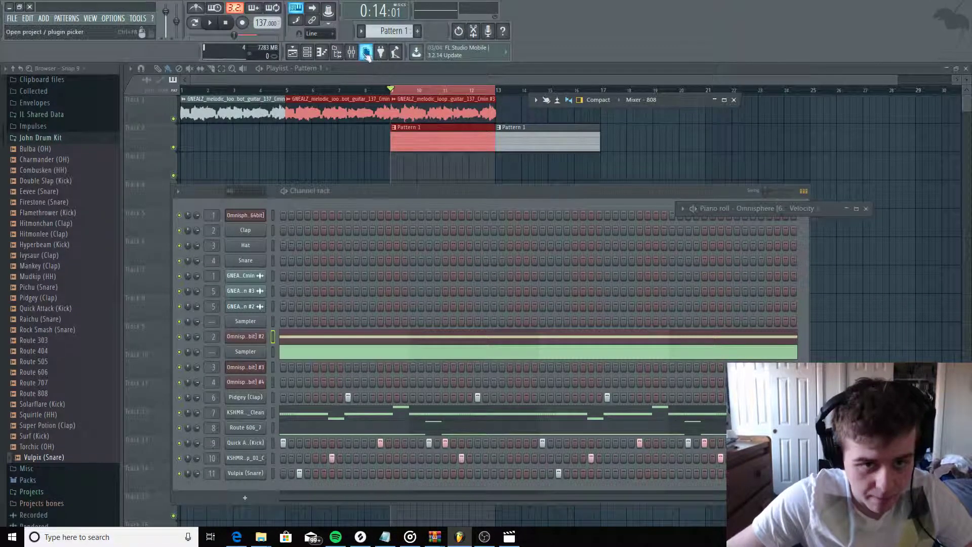
{"action": "left_click", "coordinate": [353, 54]}
{"action": "left_click", "coordinate": [352, 52]}
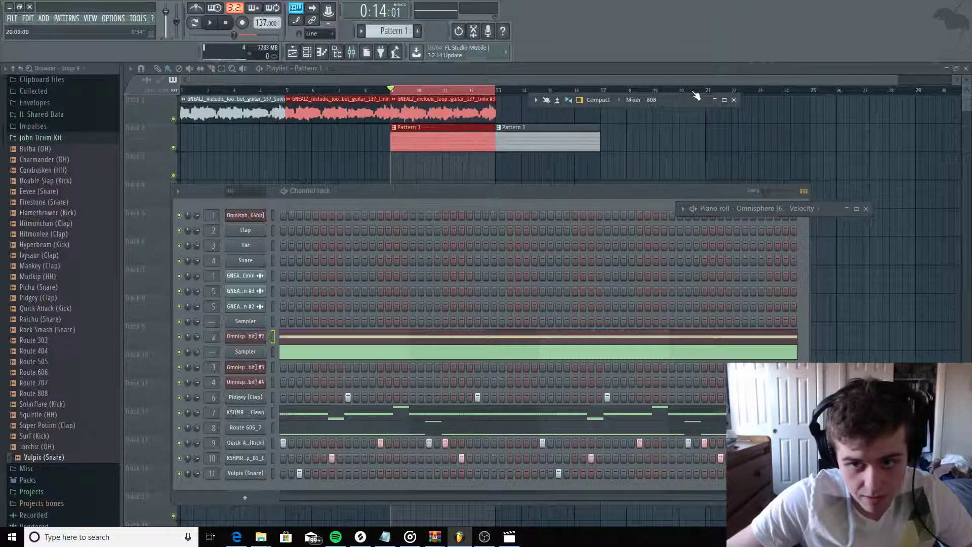
{"action": "double_click", "coordinate": [687, 101]}
Try a lower Master volume while the full beat plays, and restore its original level.
{"action": "left_click", "coordinate": [142, 285]}
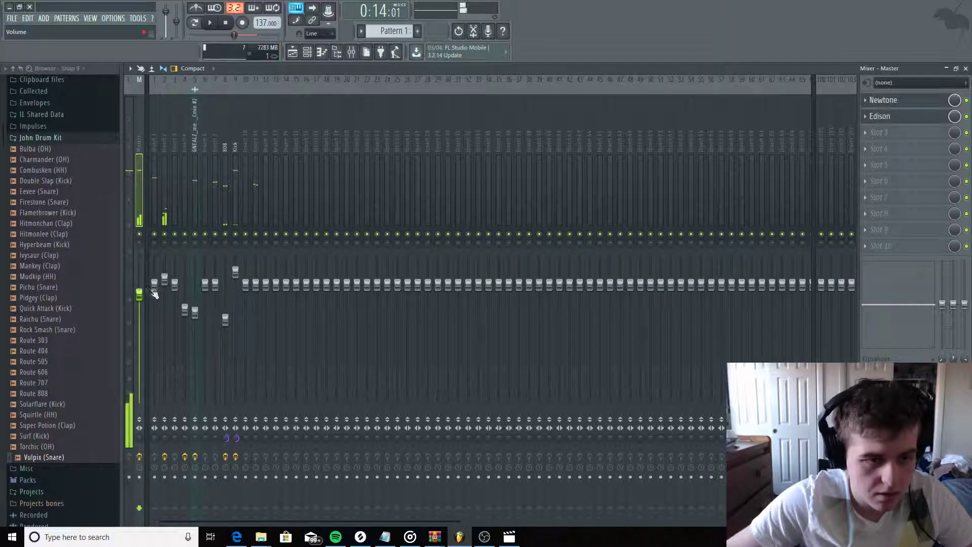
{"action": "key", "text": "space"}
{"action": "left_click_drag", "start_coordinate": [140, 292], "coordinate": [139, 301]}
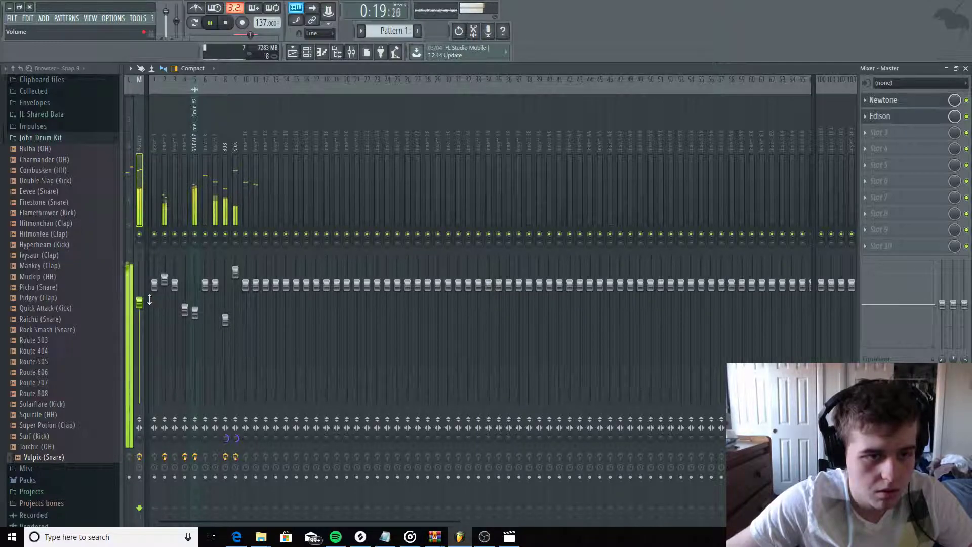
{"action": "key", "text": "space"}
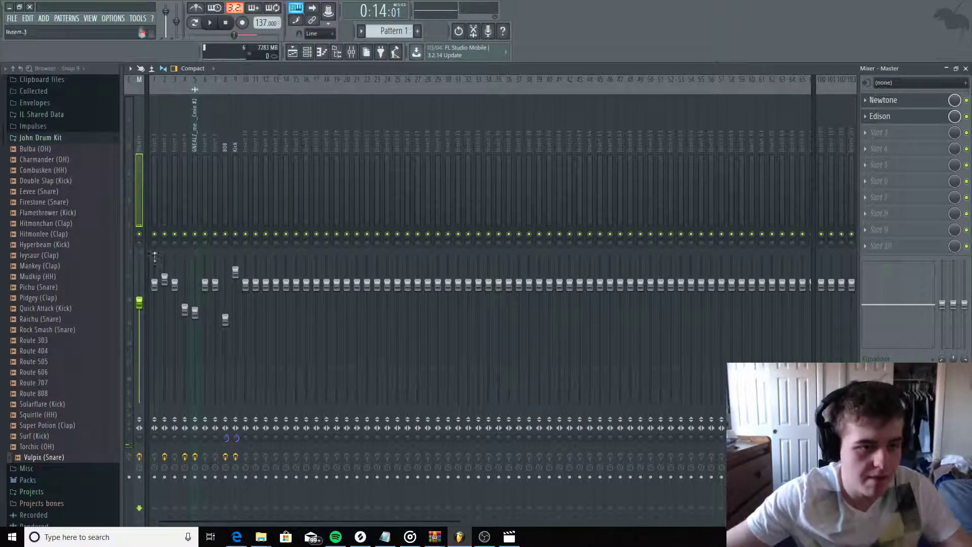
{"action": "left_click_drag", "start_coordinate": [140, 303], "coordinate": [140, 295]}
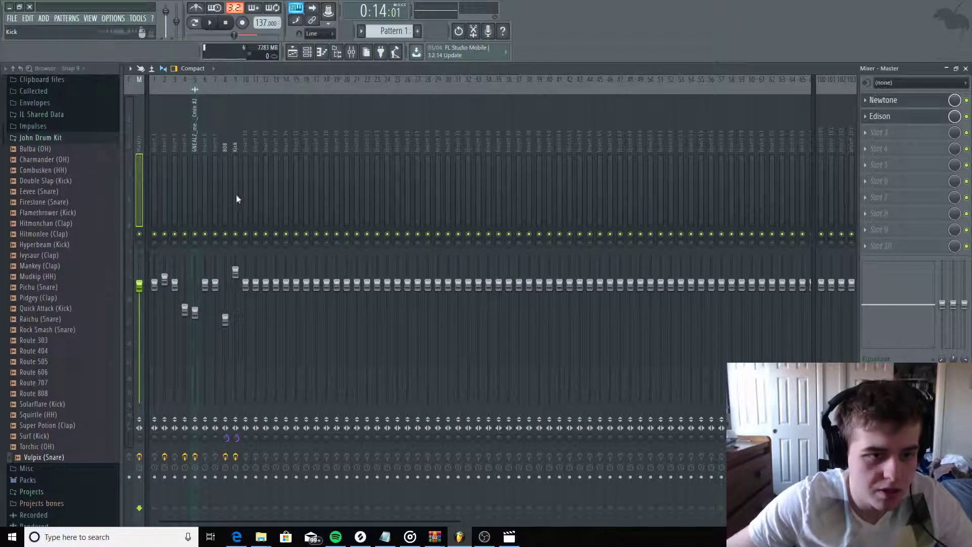
Select inserts 1 to 16 without the Master and lower all their volumes together.
{"action": "left_click_drag", "start_coordinate": [311, 213], "coordinate": [147, 201]}
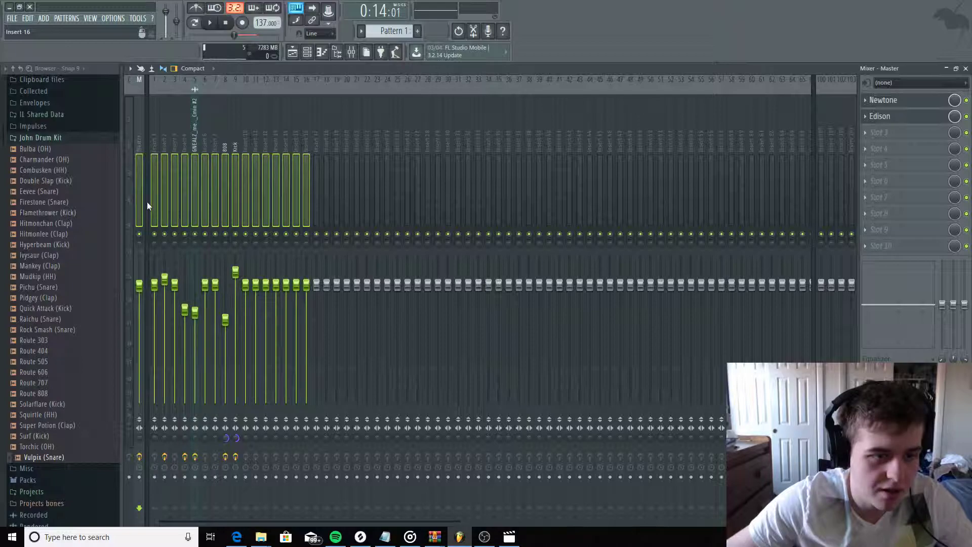
{"action": "left_click", "coordinate": [140, 218], "text": "ctrl+shift"}
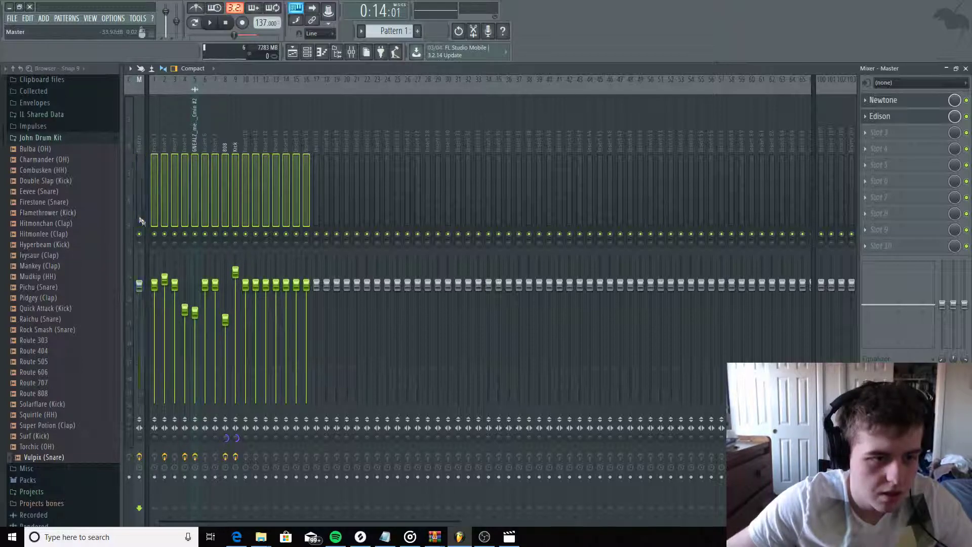
{"action": "left_click_drag", "start_coordinate": [215, 287], "coordinate": [215, 387]}
{"action": "key", "text": "space"}
{"action": "left_click_drag", "start_coordinate": [307, 217], "coordinate": [150, 214]}
Raise the Kick to roughly -18 dB and the 808 to roughly -28 dB, balancing them while the loop plays.
{"action": "right_click", "coordinate": [235, 234]}
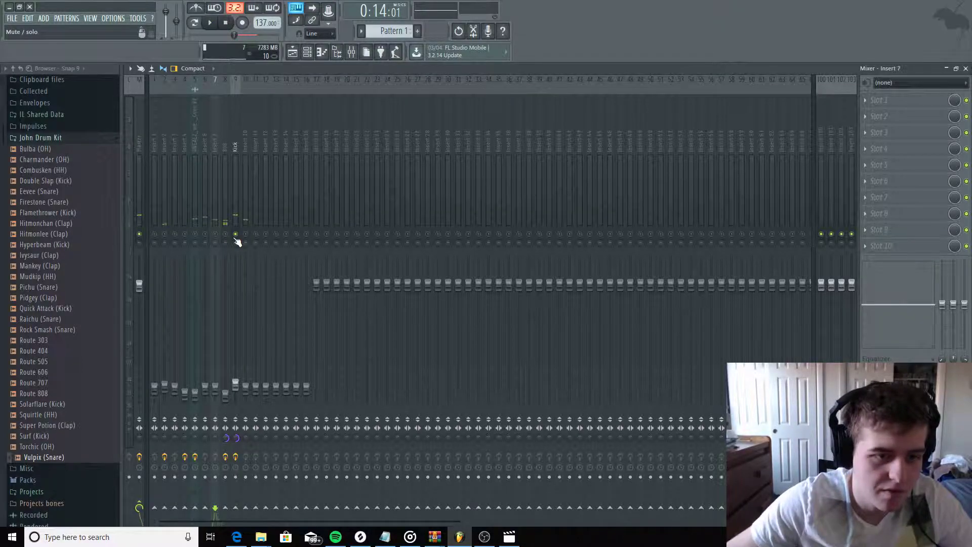
{"action": "right_click", "coordinate": [235, 234]}
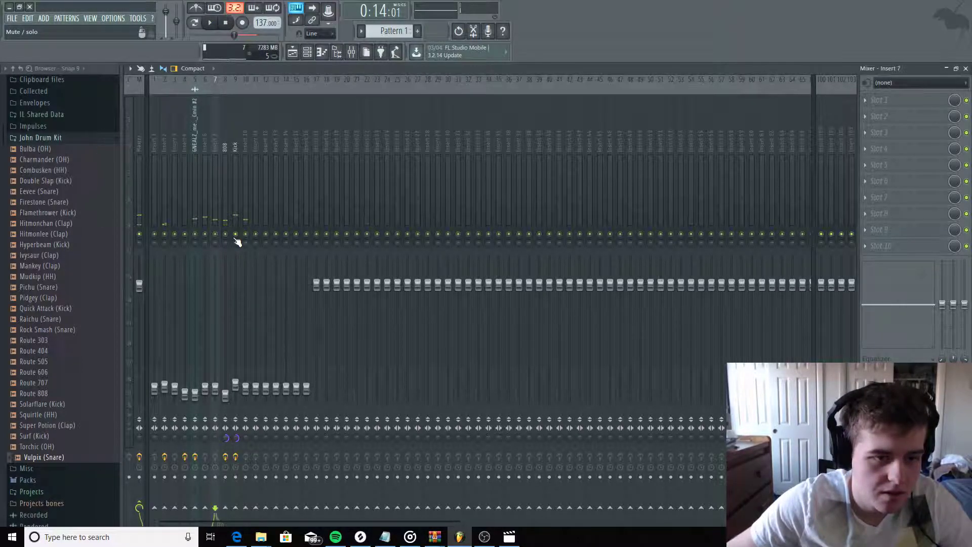
{"action": "left_click_drag", "start_coordinate": [236, 383], "coordinate": [236, 380]}
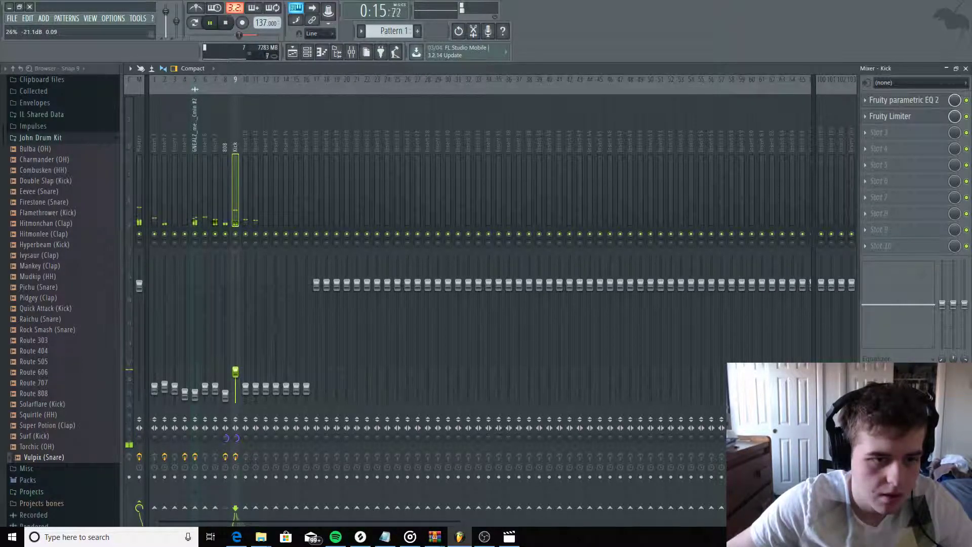
{"action": "left_click", "coordinate": [225, 393]}
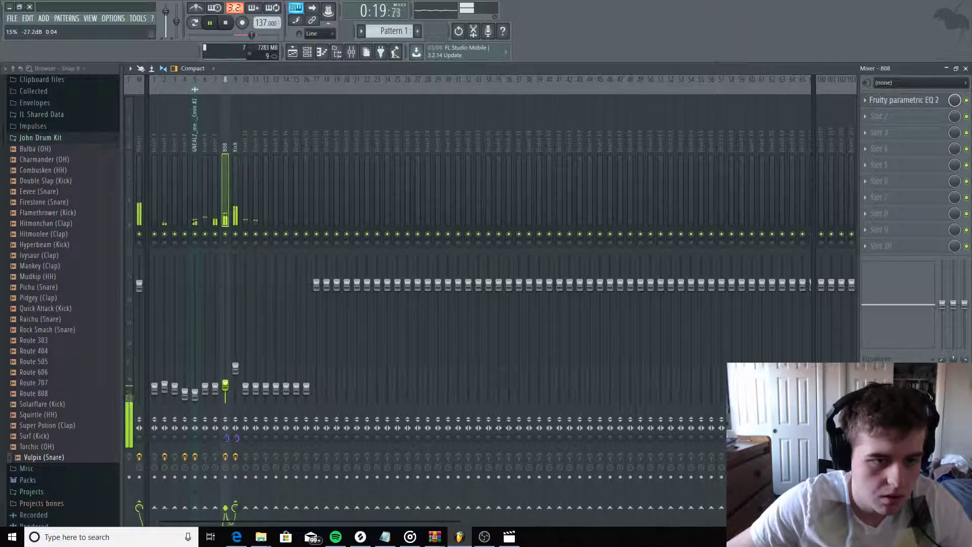
{"action": "left_click_drag", "start_coordinate": [235, 368], "coordinate": [235, 361]}
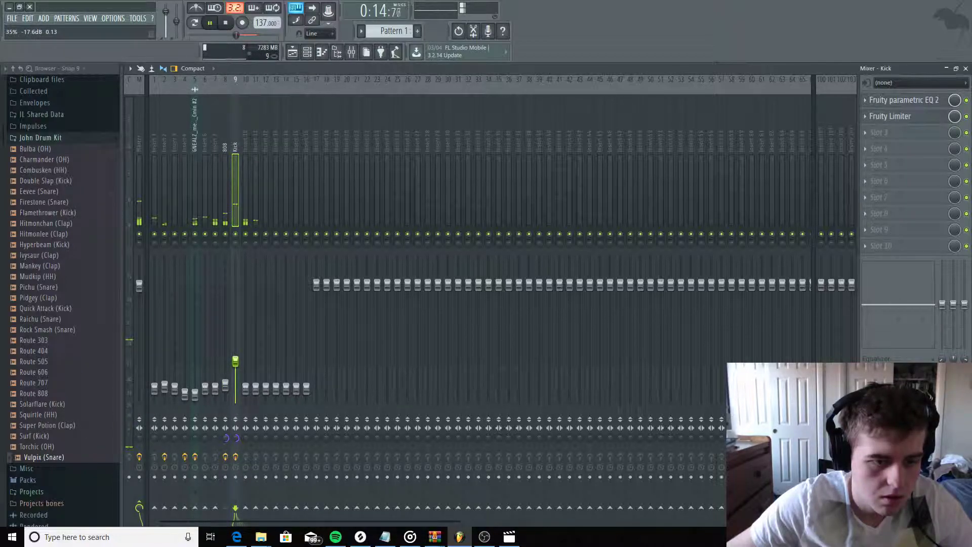
{"action": "left_click", "coordinate": [226, 386]}
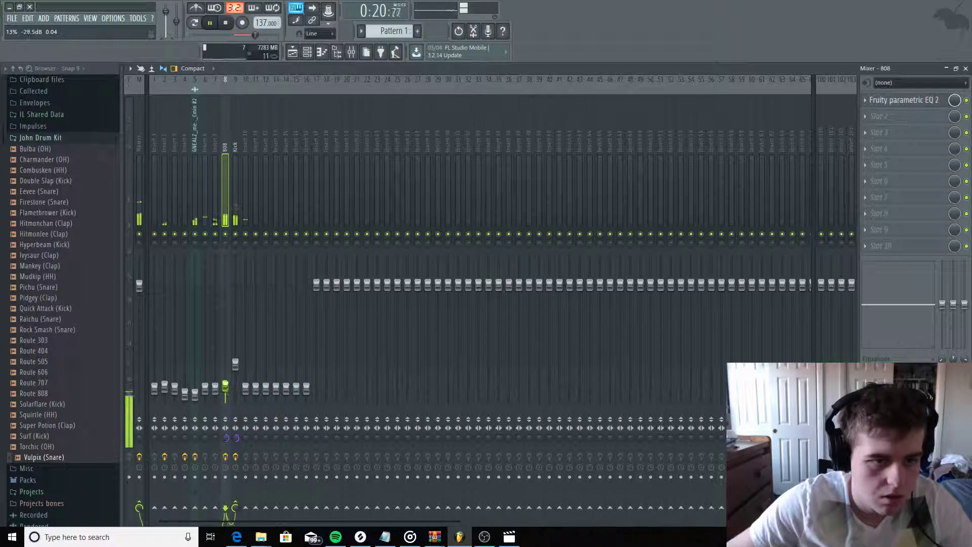
Solo inserts 10 and 7 briefly to identify them, and raise inserts 7 and 6, with insert 7 at about -26.3 dB.
{"action": "right_click", "coordinate": [256, 234]}
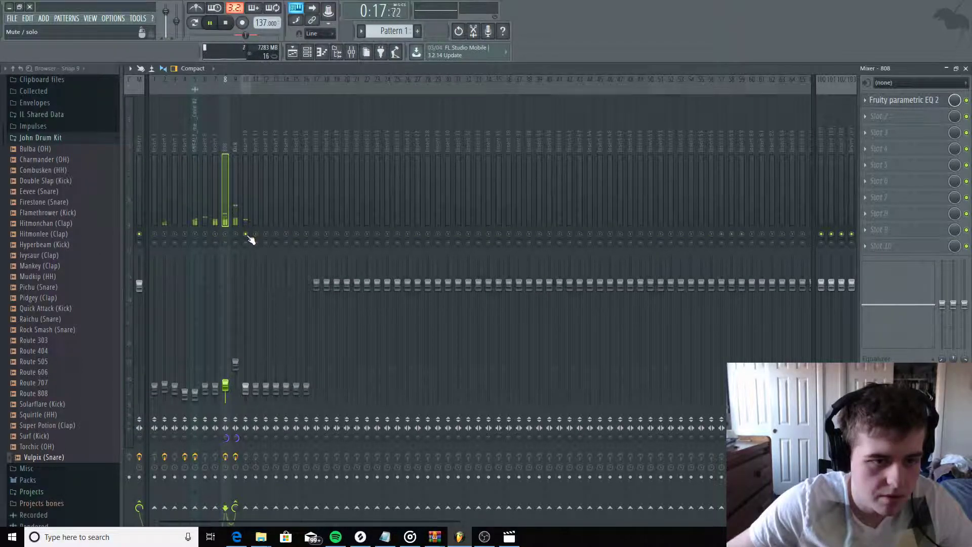
{"action": "right_click", "coordinate": [247, 237]}
{"action": "right_click", "coordinate": [217, 237]}
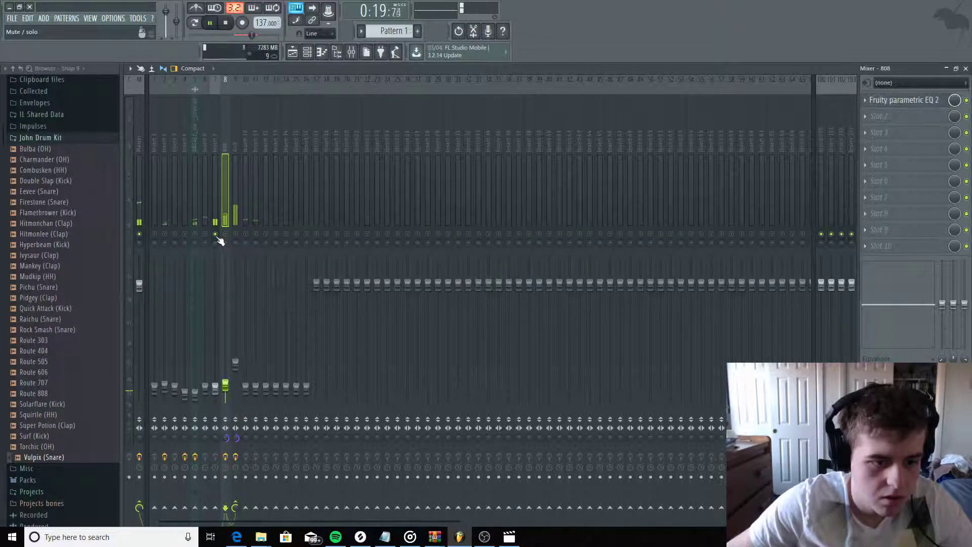
{"action": "right_click", "coordinate": [217, 238]}
{"action": "left_click_drag", "start_coordinate": [217, 390], "coordinate": [206, 280]}
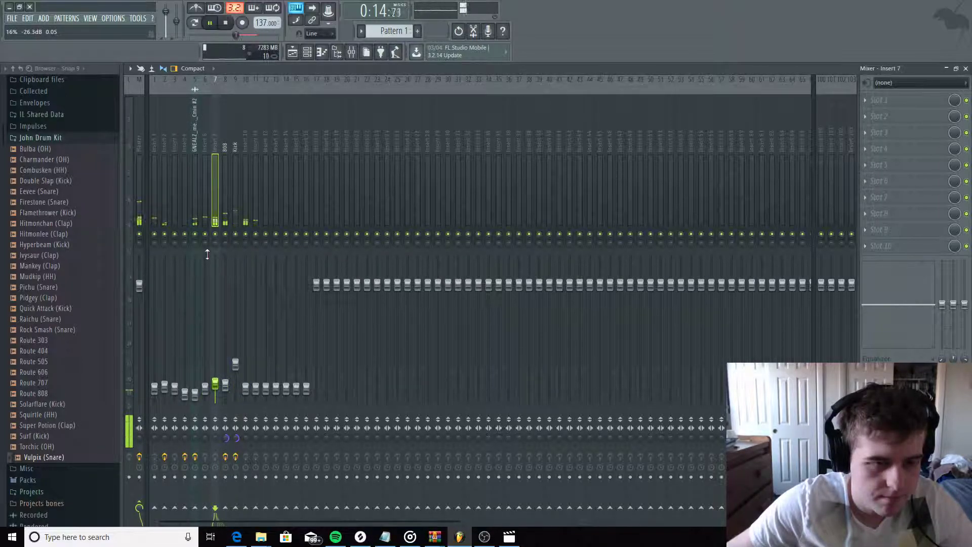
{"action": "left_click_drag", "start_coordinate": [207, 389], "coordinate": [205, 382]}
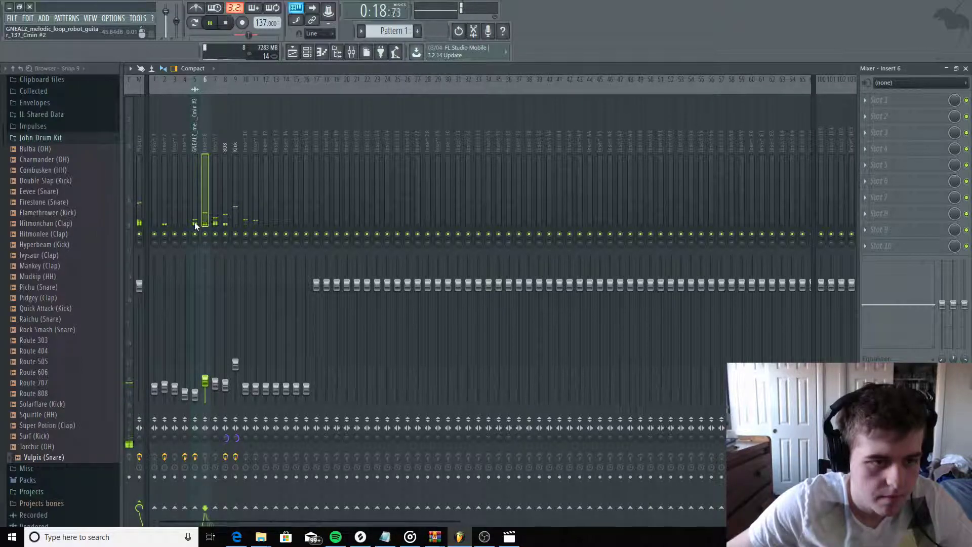
{"action": "key", "text": "space"}
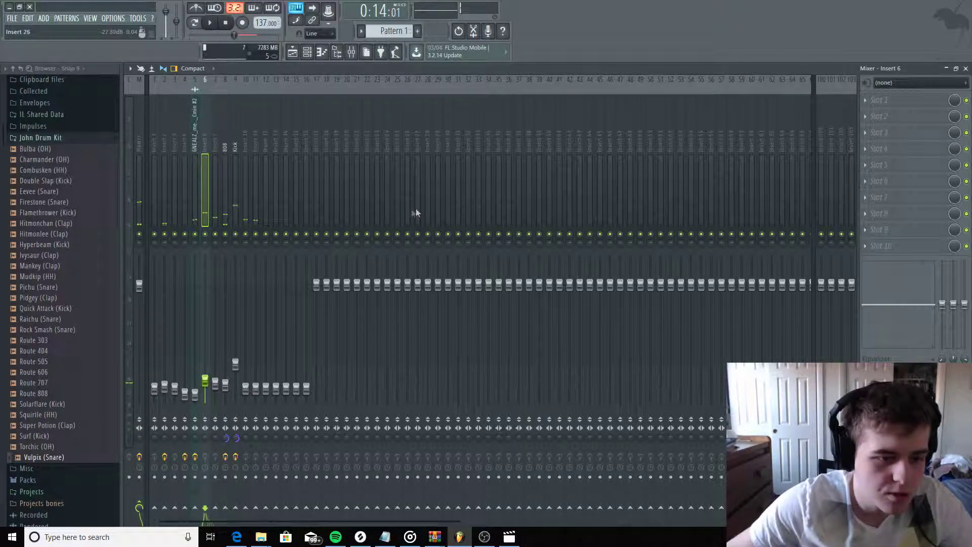
Select inserts 1 to 16 and raise their volumes together, keeping their relative balance, and listen to the loop.
{"action": "left_click_drag", "start_coordinate": [415, 213], "coordinate": [304, 293]}
{"action": "left_click_drag", "start_coordinate": [306, 388], "coordinate": [256, 328]}
{"action": "key", "text": "space"}
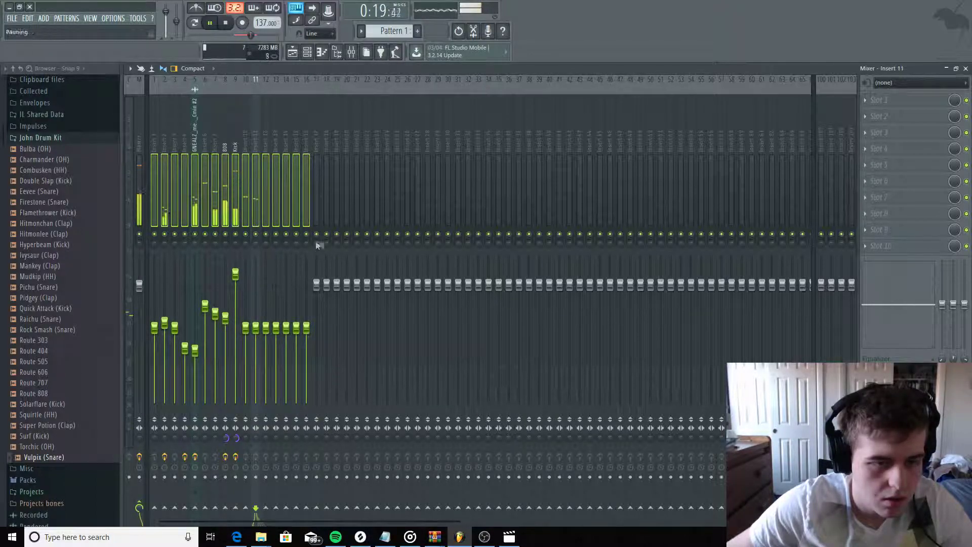
{"action": "left_click_drag", "start_coordinate": [308, 219], "coordinate": [155, 216]}
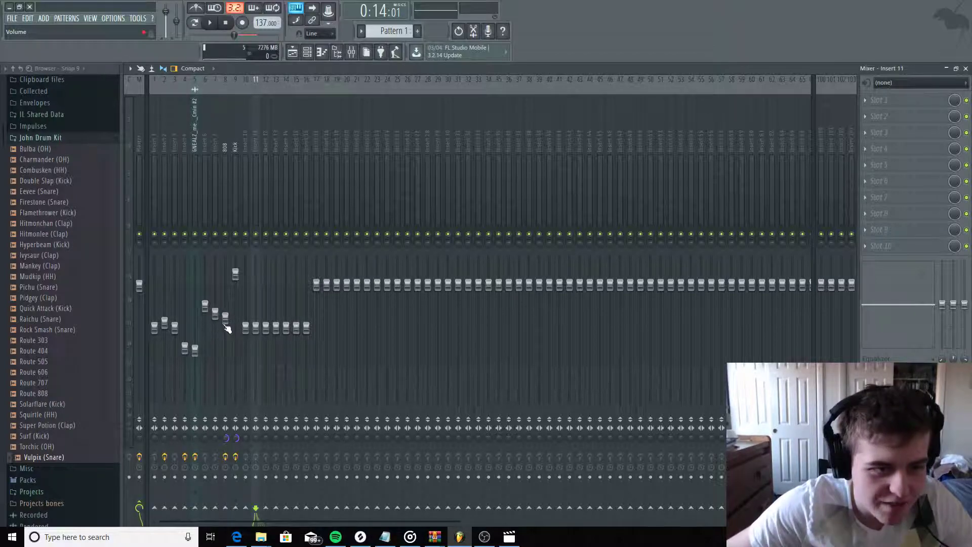
Raise the 808 insert's volume to the level of insert 6 while the loop plays.
{"action": "key", "text": "space"}
{"action": "mouse_move", "coordinate": [229, 324]}
{"action": "left_mouse_down"}
{"action": "mouse_move", "coordinate": [226, 292]}
{"action": "mouse_move", "coordinate": [227, 305]}
{"action": "left_mouse_up"}
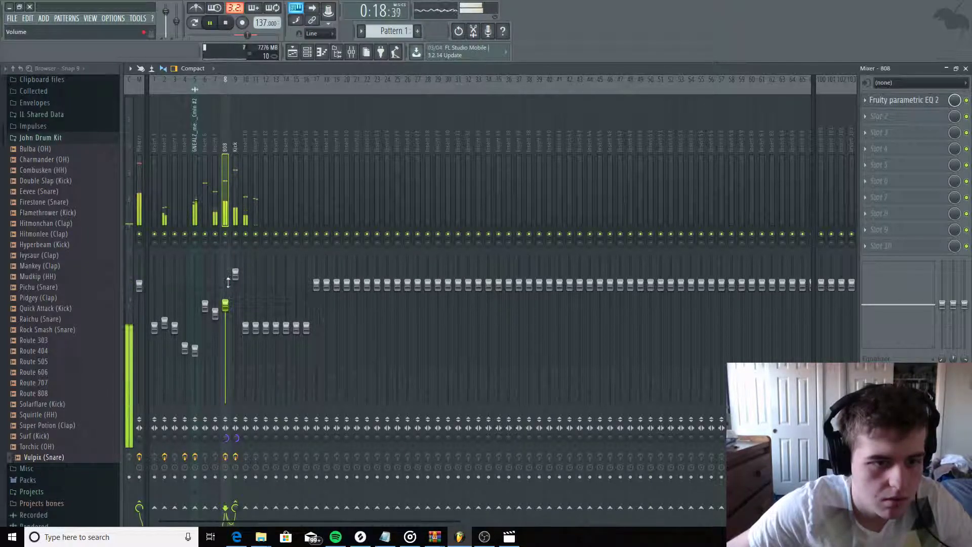
{"action": "key", "text": "space"}
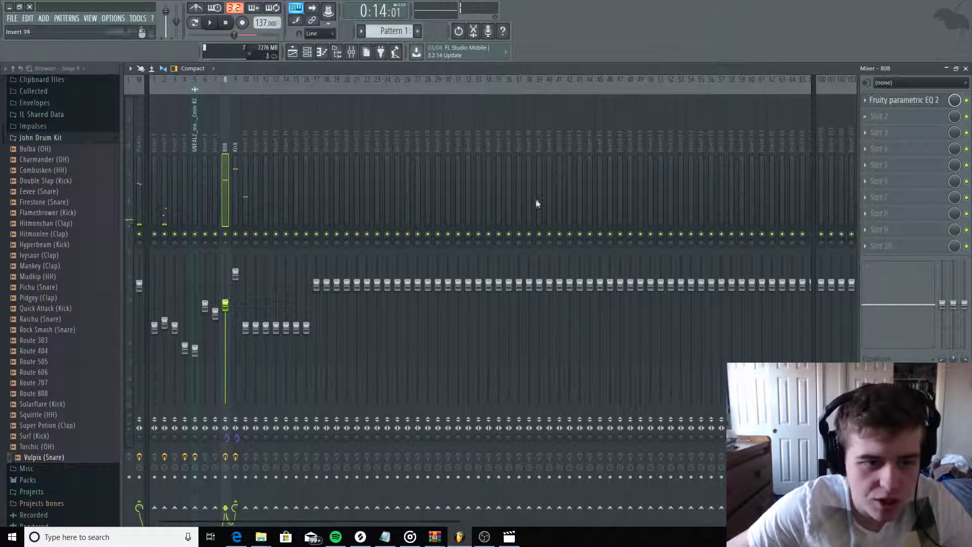
Load Fruity WaveShaper in the second effect slot of the 808 insert and bend its curve slightly upward while listening.
{"action": "left_click", "coordinate": [891, 116]}
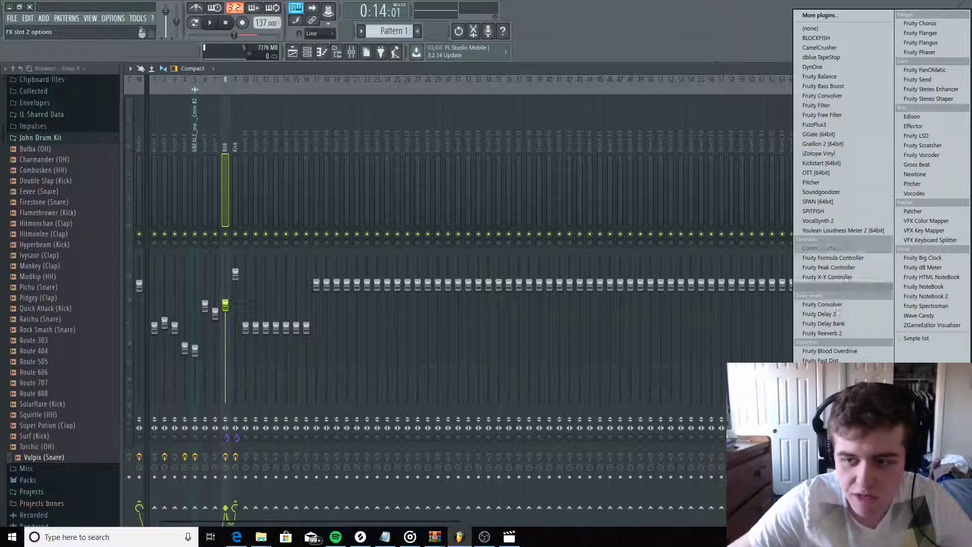
{"action": "left_click", "coordinate": [830, 389]}
{"action": "left_click_drag", "start_coordinate": [246, 158], "coordinate": [418, 177]}
{"action": "key", "text": "space"}
{"action": "mouse_move", "coordinate": [427, 245]}
{"action": "left_mouse_down"}
{"action": "mouse_move", "coordinate": [427, 207]}
{"action": "mouse_move", "coordinate": [427, 230]}
{"action": "left_mouse_up"}
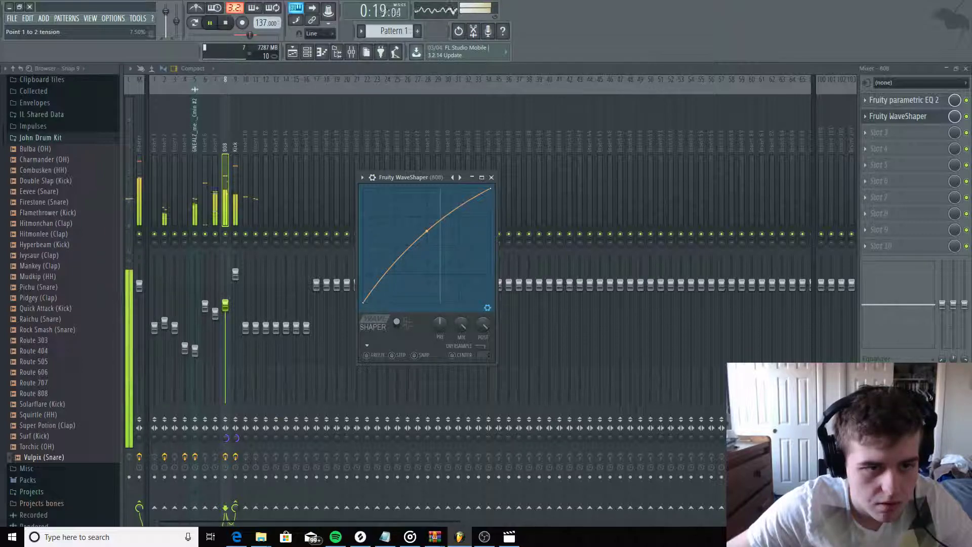
{"action": "key", "text": "space"}
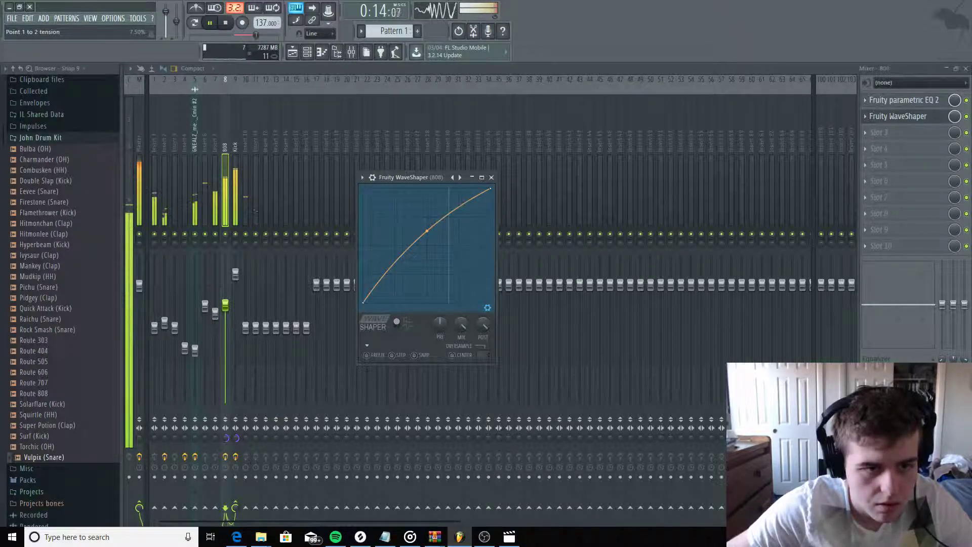
{"action": "left_click", "coordinate": [491, 177]}
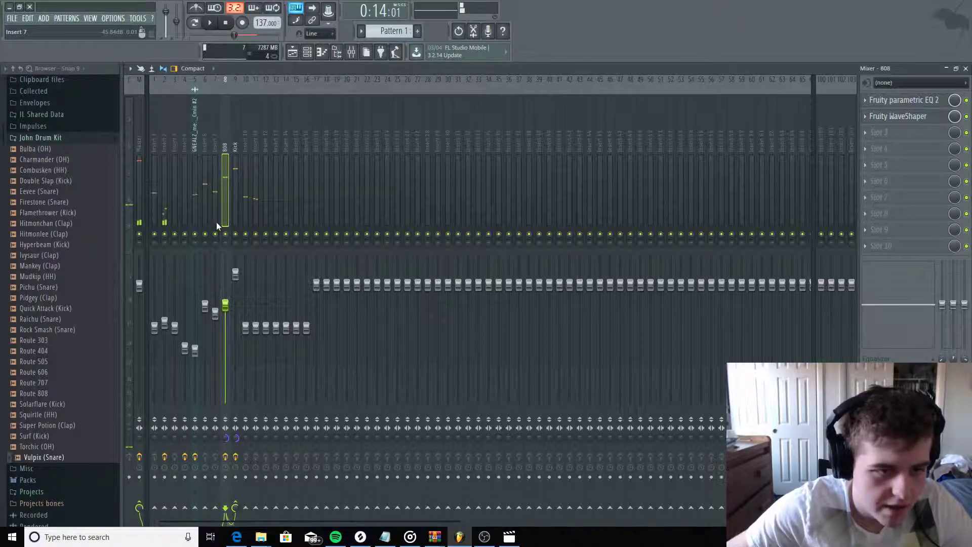
Lower the 808 insert's volume slightly to the level of insert 7 while the loop plays.
{"action": "left_click", "coordinate": [225, 303]}
{"action": "key", "text": "space"}
{"action": "left_click_drag", "start_coordinate": [225, 302], "coordinate": [225, 305]}
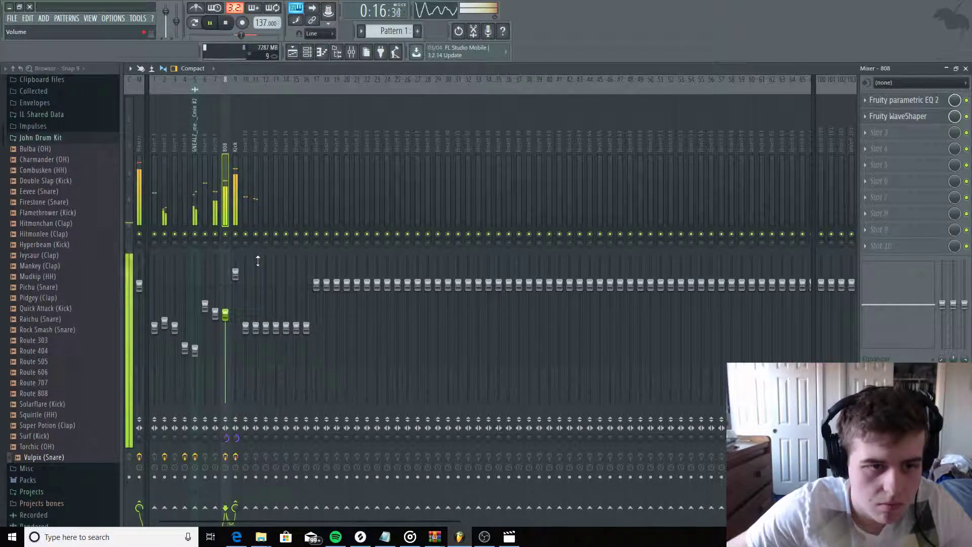
Replace Fruity WaveShaper on the 808 insert with FuzzPlus3 and set its Distort amount to 6%.
{"action": "key", "text": "space"}
{"action": "left_click", "coordinate": [866, 117]}
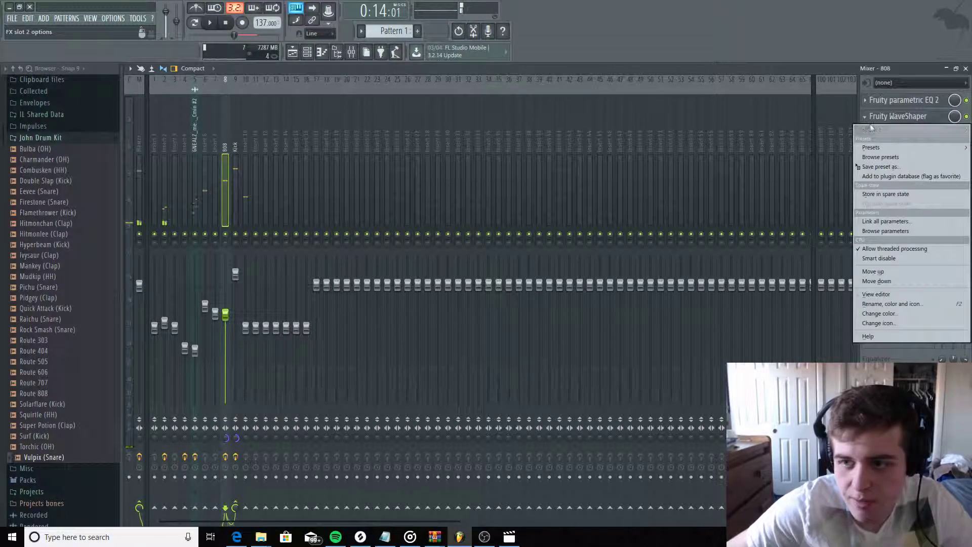
{"action": "mouse_move", "coordinate": [871, 125]}
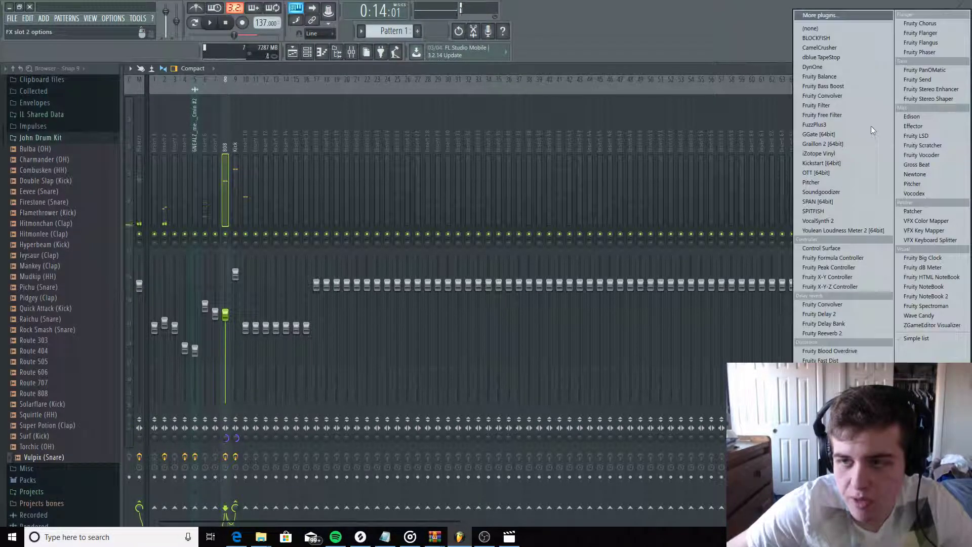
{"action": "left_click", "coordinate": [845, 126]}
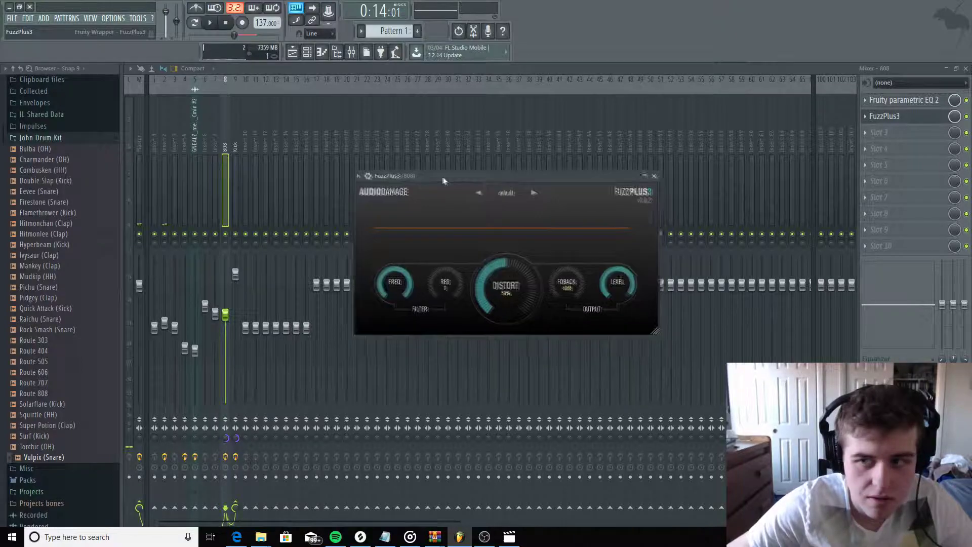
{"action": "left_click_drag", "start_coordinate": [438, 181], "coordinate": [384, 155]}
{"action": "left_click_drag", "start_coordinate": [433, 301], "coordinate": [435, 303]}
{"action": "key", "text": "space"}
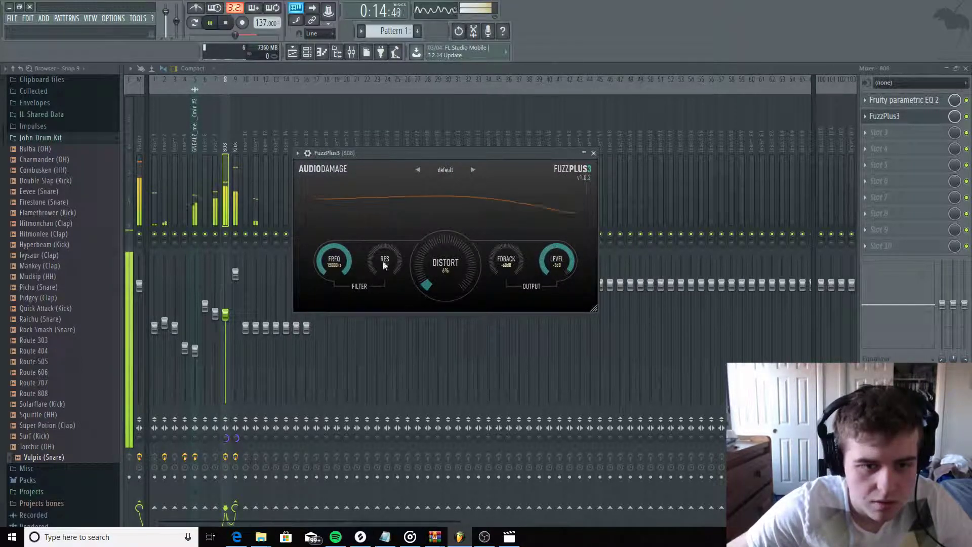
Lower the 808 insert's volume to about -9.2 dB and raise the Kick insert slightly while listening to the loop.
{"action": "left_click_drag", "start_coordinate": [345, 266], "coordinate": [343, 308]}
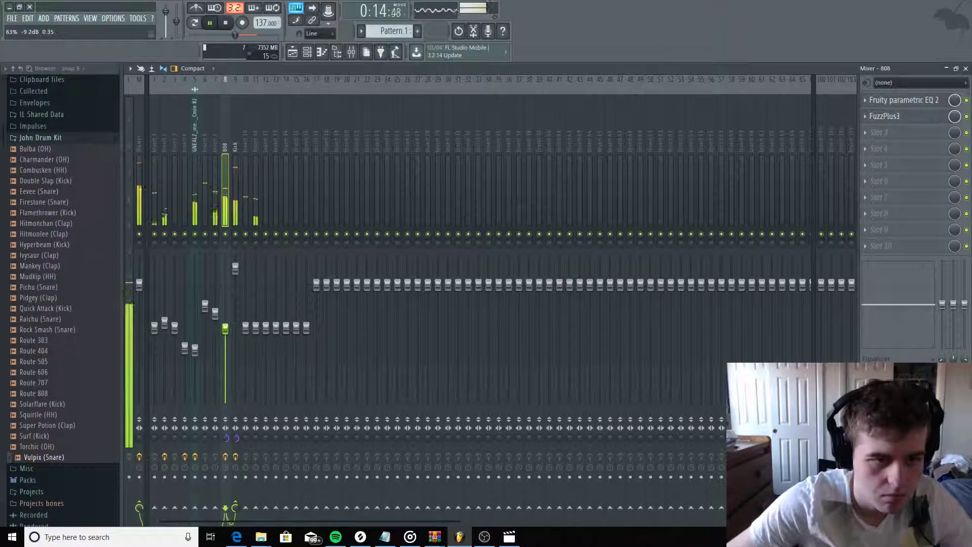
{"action": "key", "text": "space"}
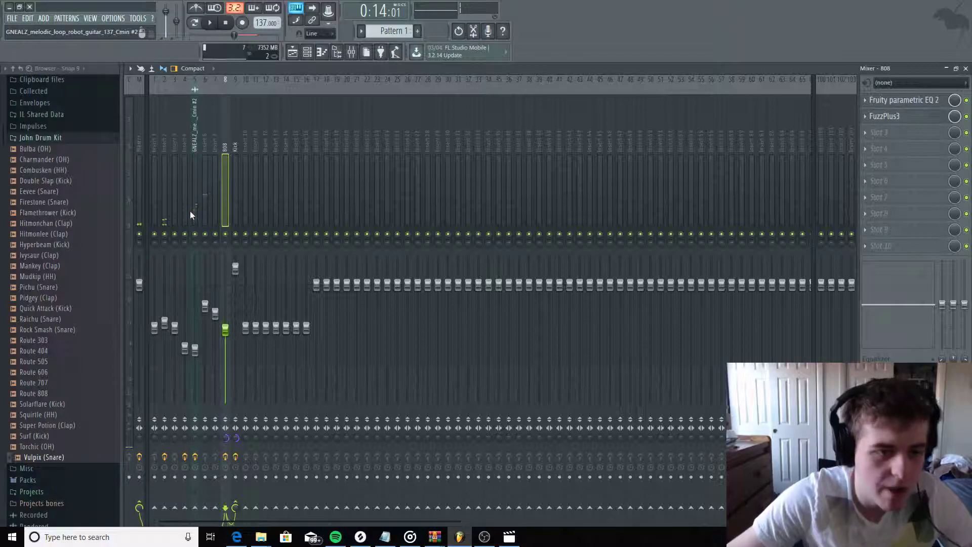
{"action": "key", "text": "space"}
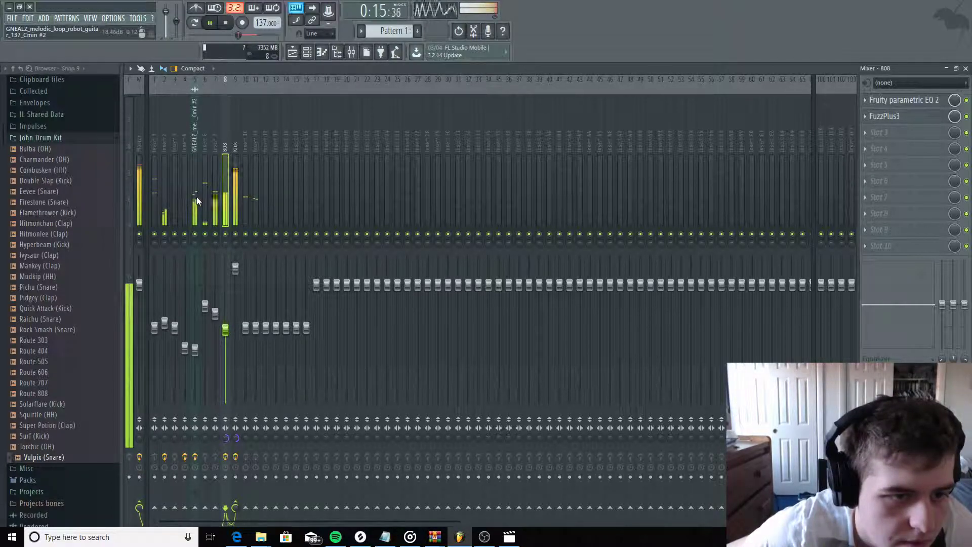
{"action": "key", "text": "space"}
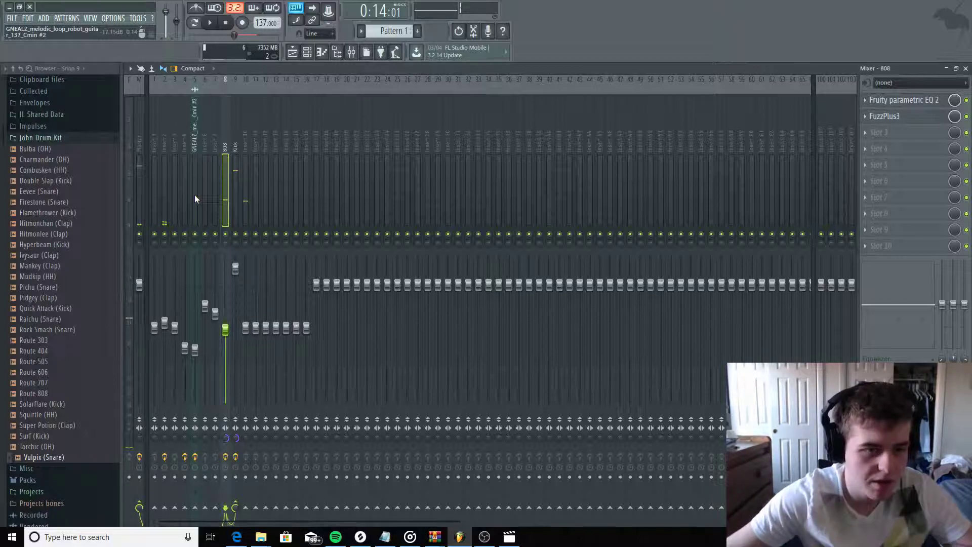
Inspect the effect chains of the guitar melody insert and the Master insert in the mixer.
{"action": "left_click", "coordinate": [195, 198]}
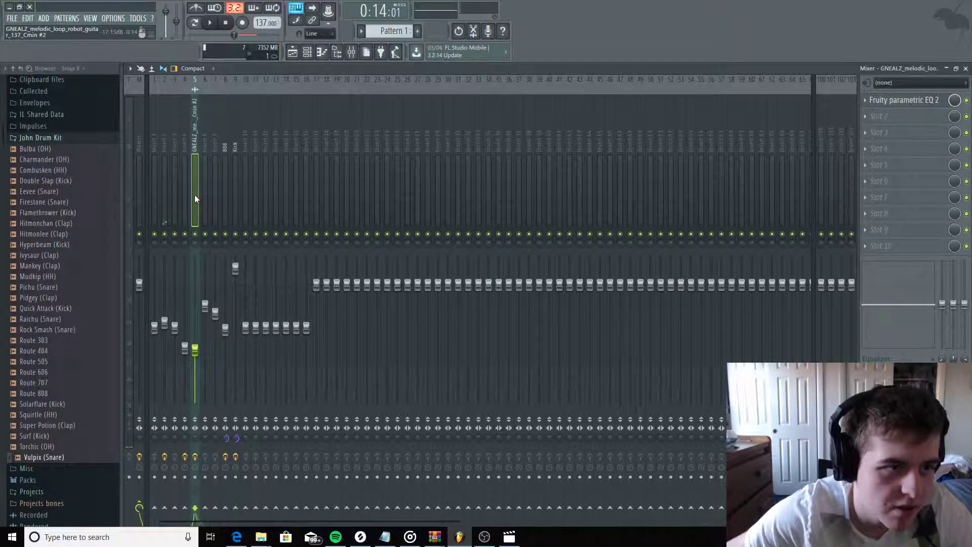
{"action": "left_click", "coordinate": [222, 193], "text": "ctrl"}
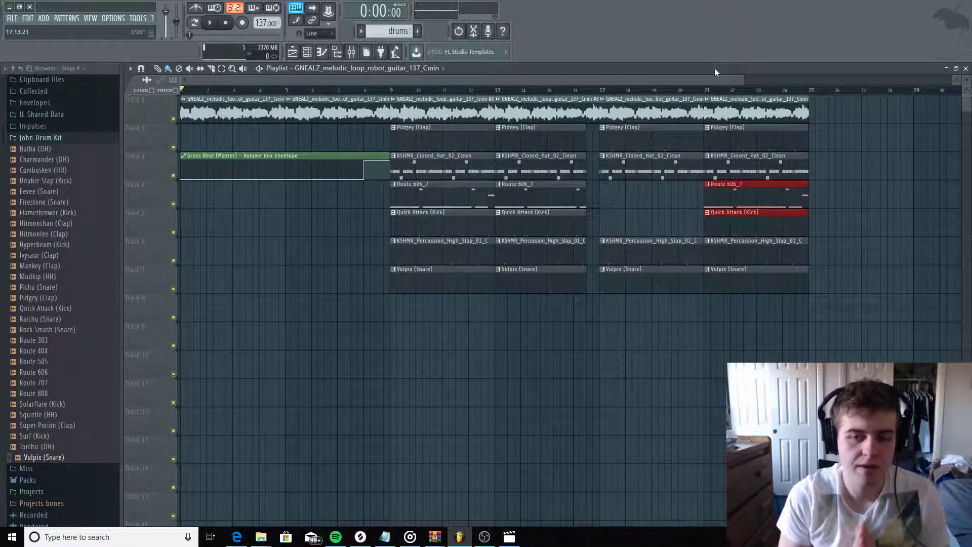
{"action": "left_click", "coordinate": [350, 52]}
{"action": "double_click", "coordinate": [644, 97]}
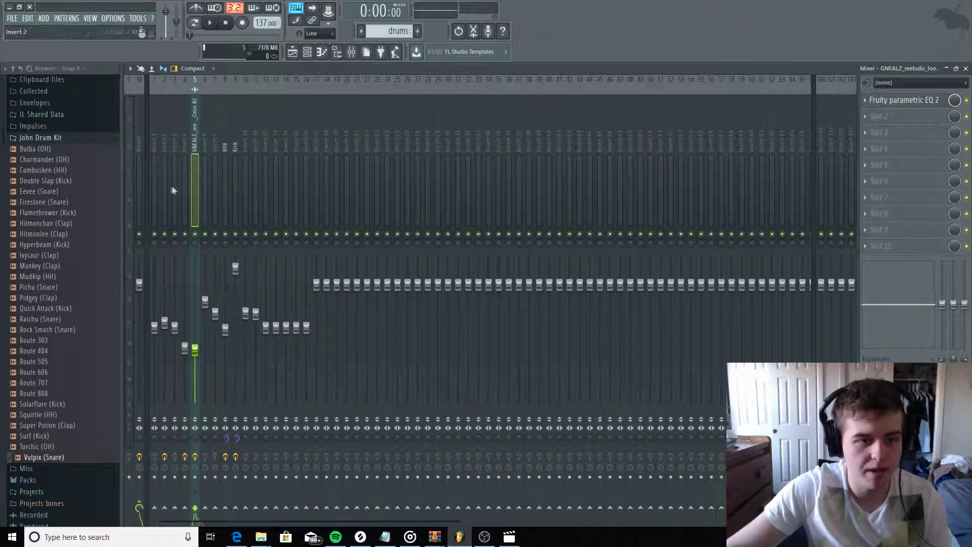
{"action": "left_click", "coordinate": [137, 177]}
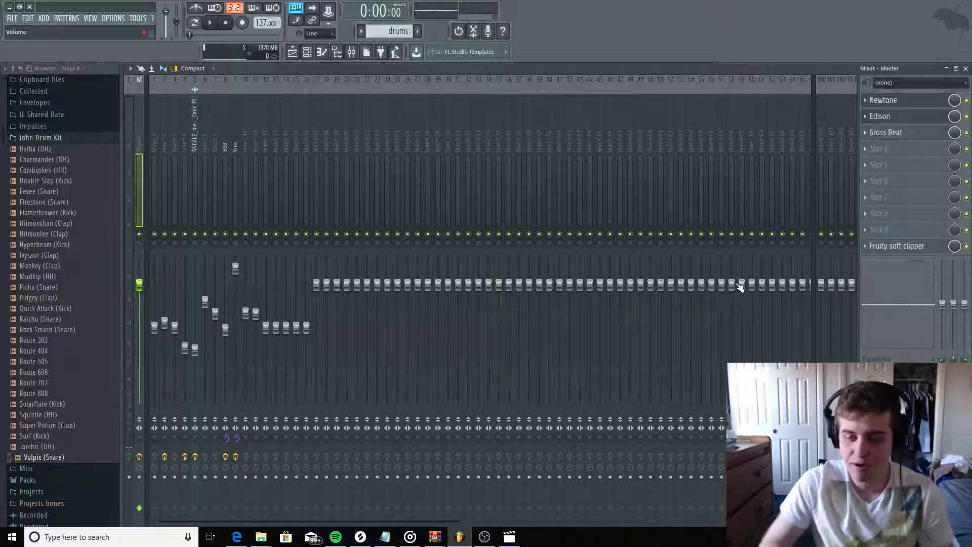
Return to the playlist and play the full arrangement to hear the finished mix.
{"action": "left_click", "coordinate": [947, 68]}
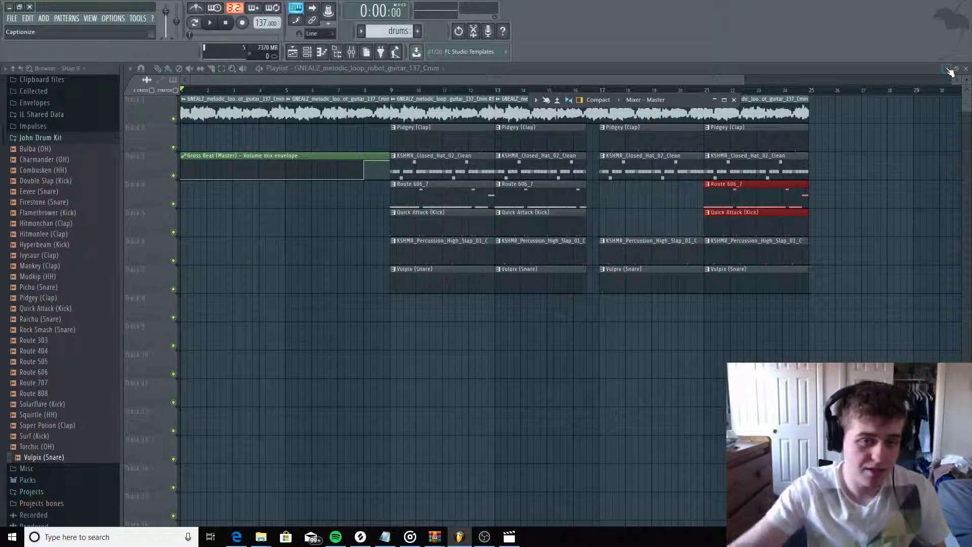
{"action": "left_click", "coordinate": [466, 80]}
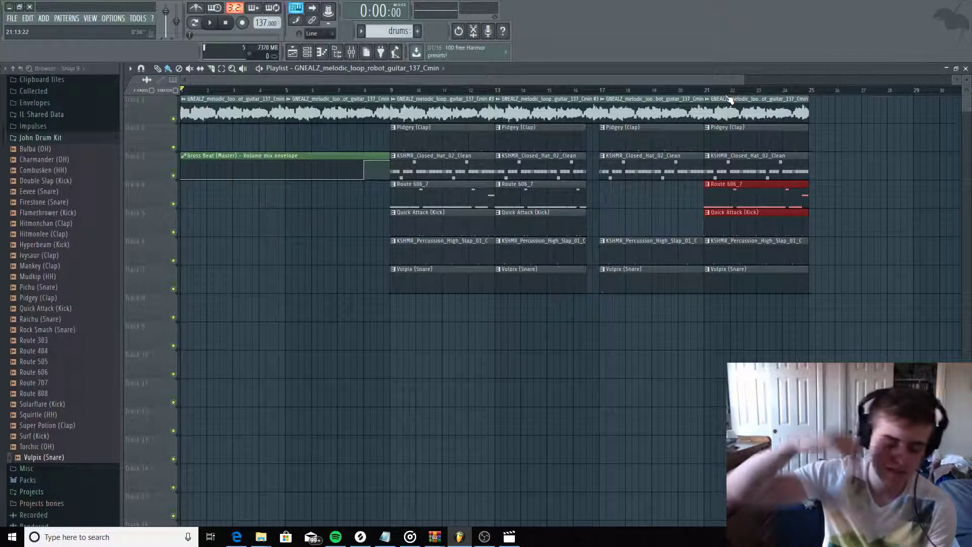
{"action": "key", "text": "space"}
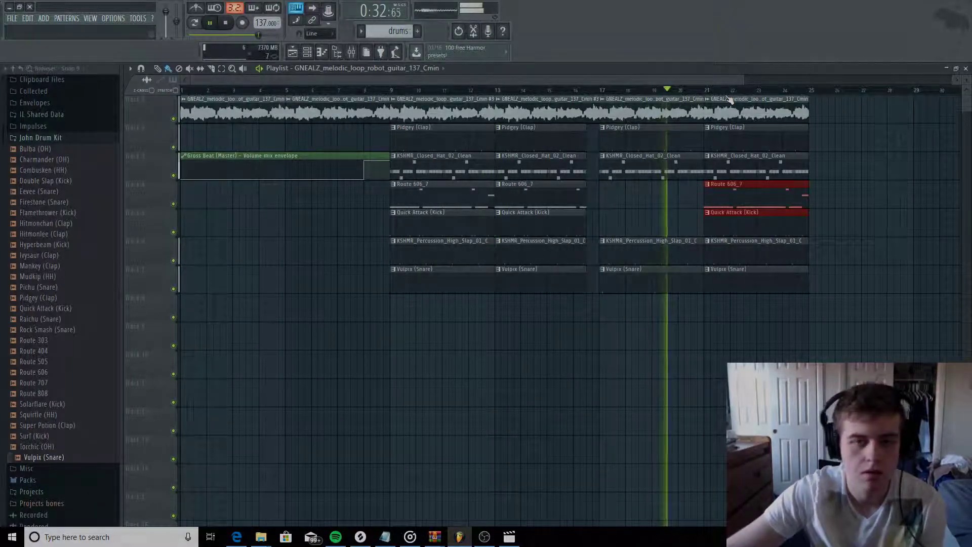
{"action": "left_click_drag", "start_coordinate": [743, 79], "coordinate": [888, 80]}
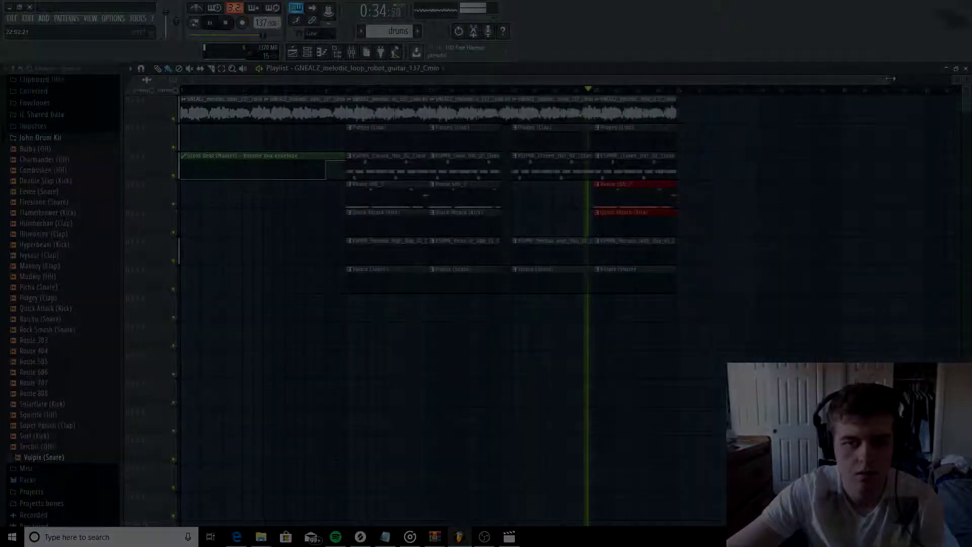